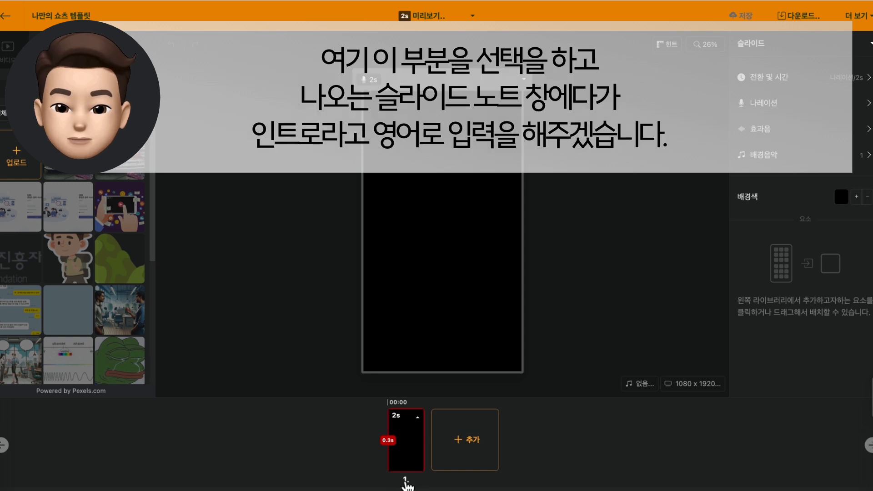
# Label the first slide "intro" through its slide note
pyautogui.click(412, 486)
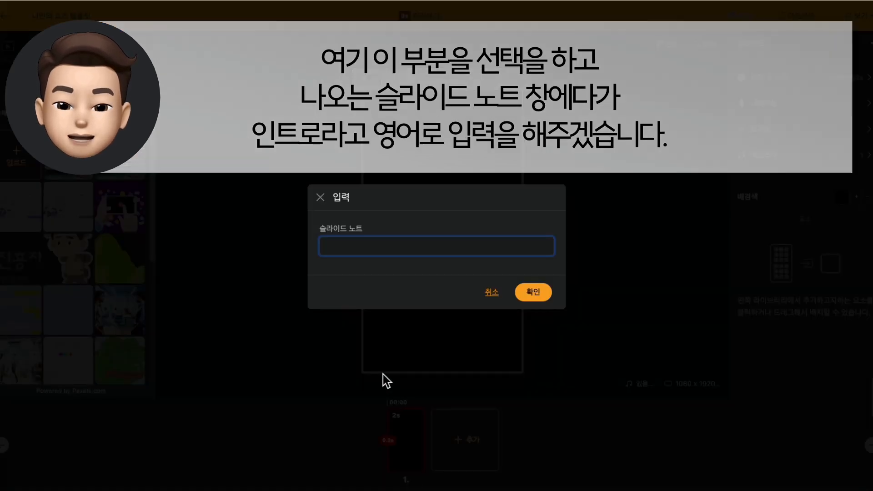
pyautogui.write('intro')
pyautogui.press('Return')
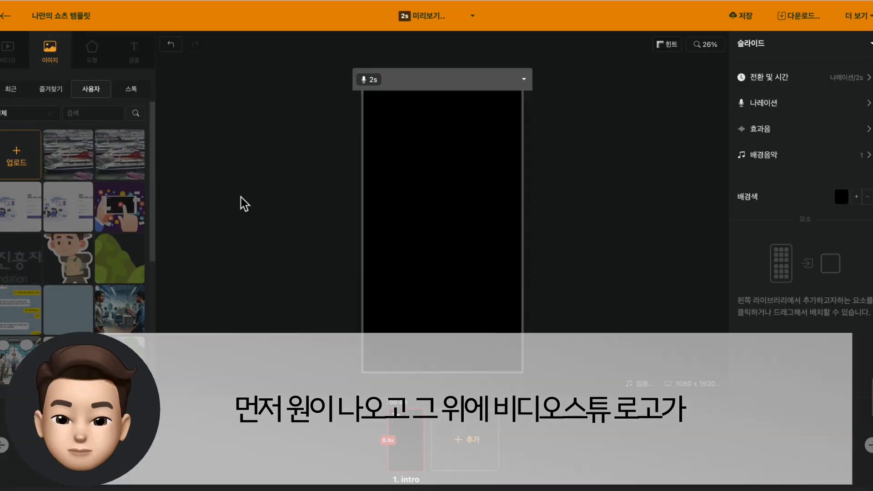
# Search the stock shapes for "원" and add a solid white circle with equal width and height at the slide's centre
pyautogui.click(102, 62)
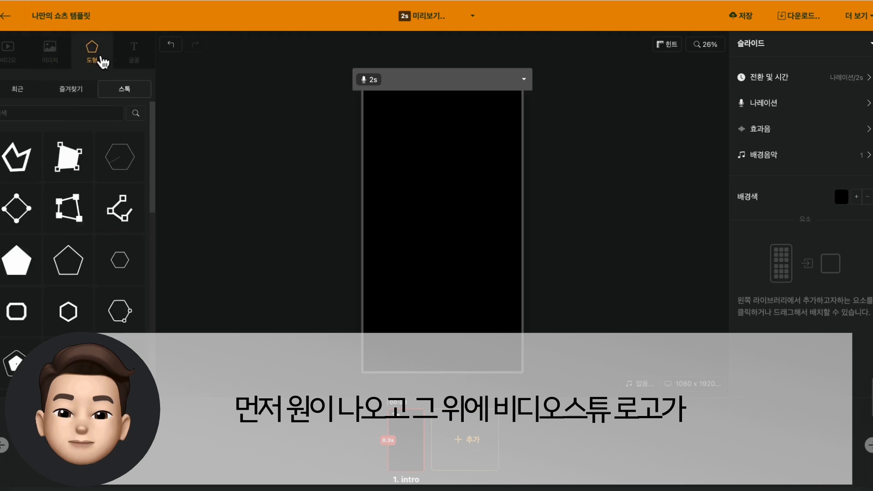
pyautogui.click(68, 114)
pyautogui.write('원')
pyautogui.press('Return')
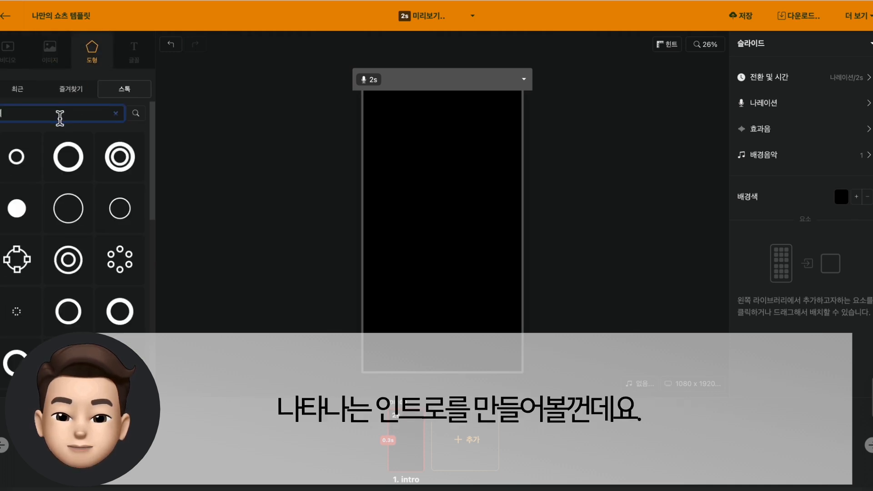
pyautogui.scroll(-3, 77, 188)
pyautogui.scroll(-1, 80, 193)
pyautogui.click(73, 248)
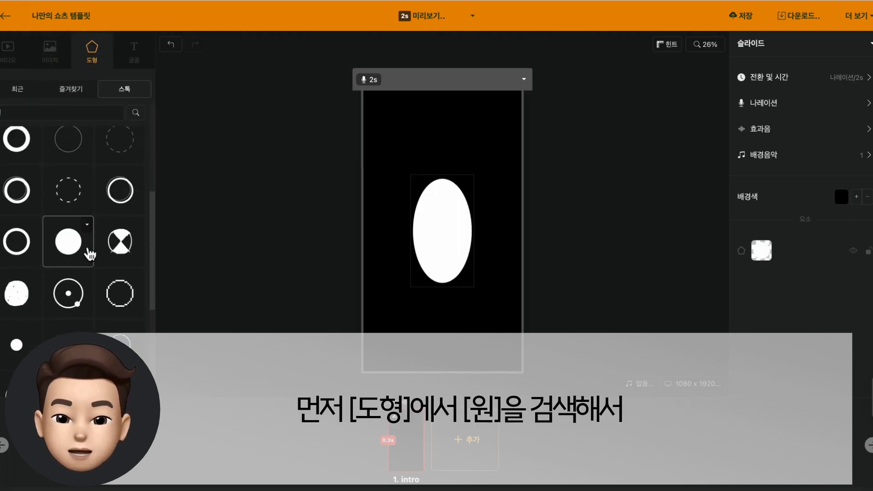
pyautogui.click(487, 226)
pyautogui.click(461, 233)
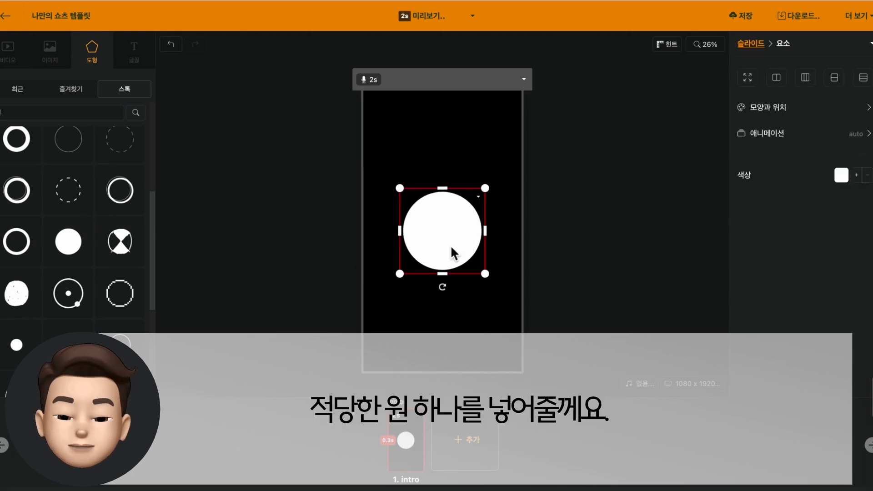
pyautogui.click(575, 240)
# Duplicate the intro slide and move the first slide's circle fully outside the canvas to its left
pyautogui.hotkey('ctrl', 'c')
pyautogui.hotkey('ctrl', 'v')
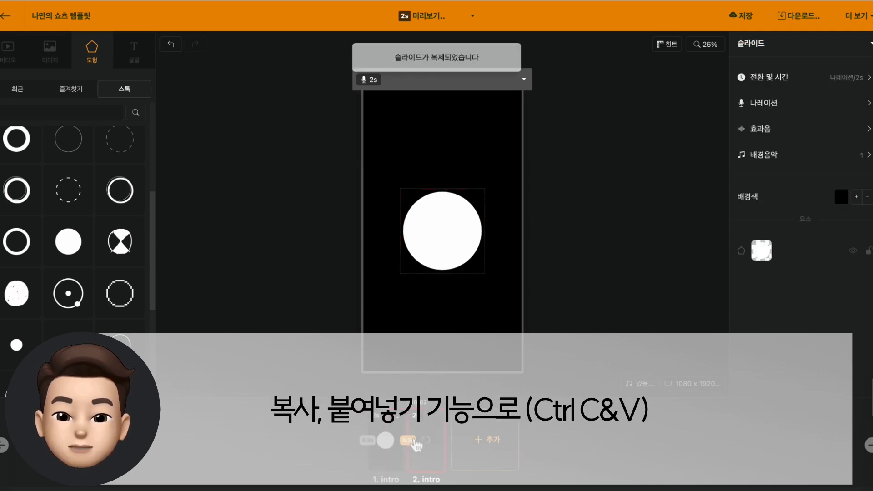
pyautogui.click(386, 443)
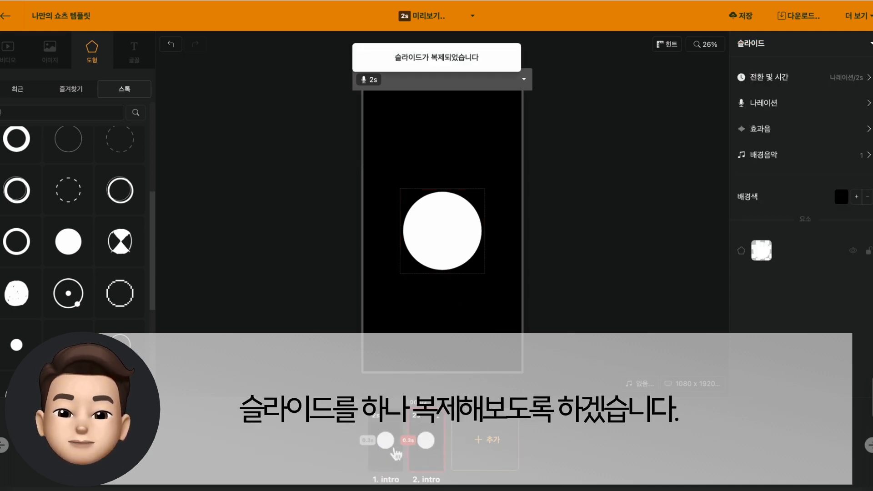
pyautogui.click(435, 232)
pyautogui.moveTo(360, 230); pyautogui.dragTo(312, 230)
pyautogui.click(305, 320)
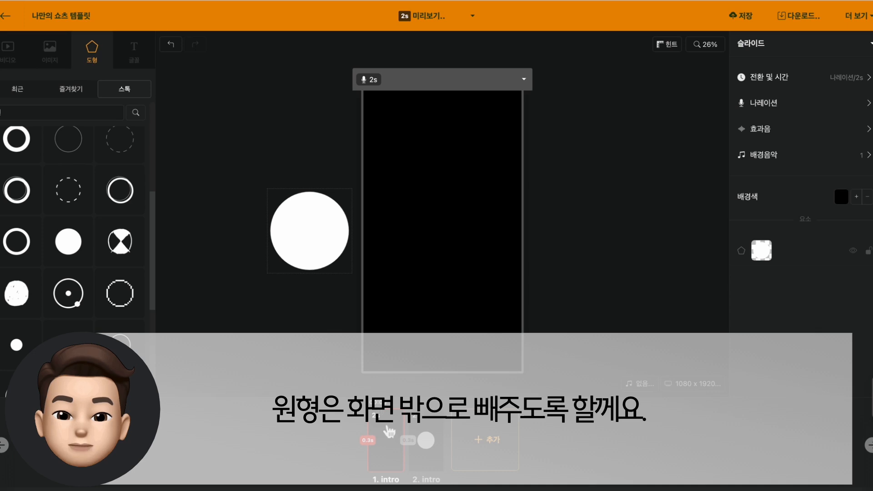
# Switch the first slide's playback time to manual (수동) and set it to 0.1 s
pyautogui.click(812, 79)
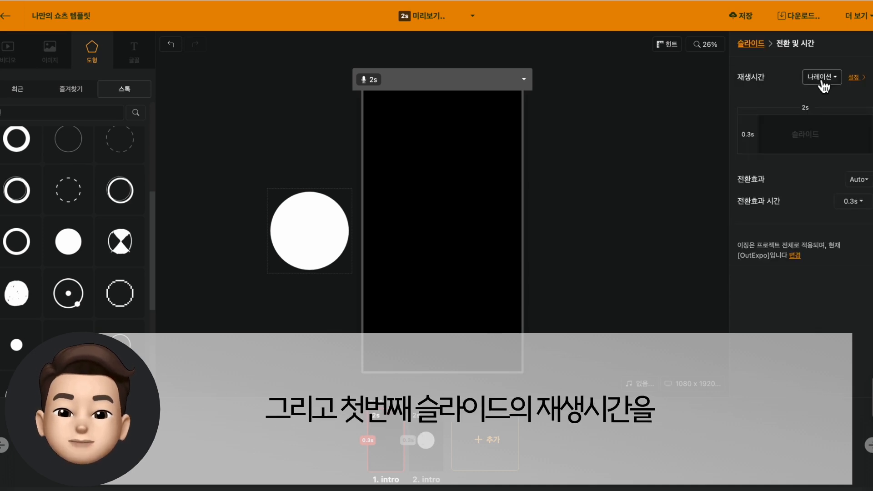
pyautogui.click(821, 77)
pyautogui.click(815, 135)
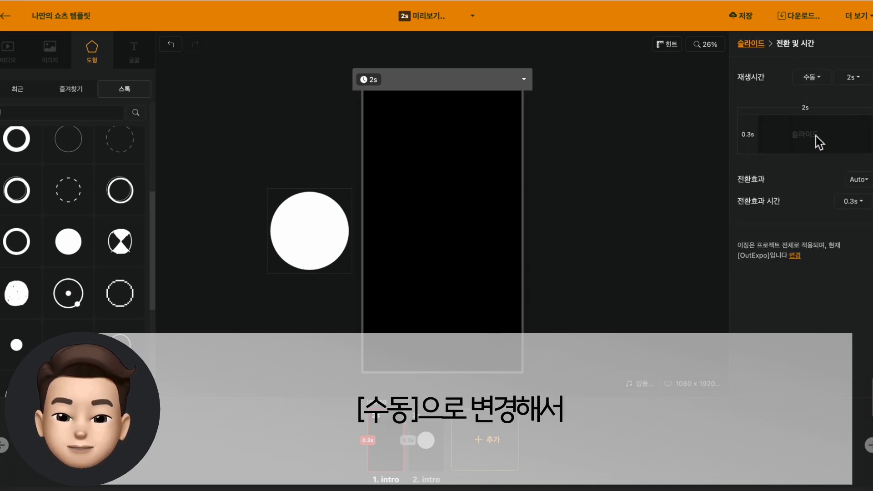
pyautogui.click(850, 78)
pyautogui.moveTo(784, 105); pyautogui.dragTo(745, 103)
pyautogui.click(655, 157)
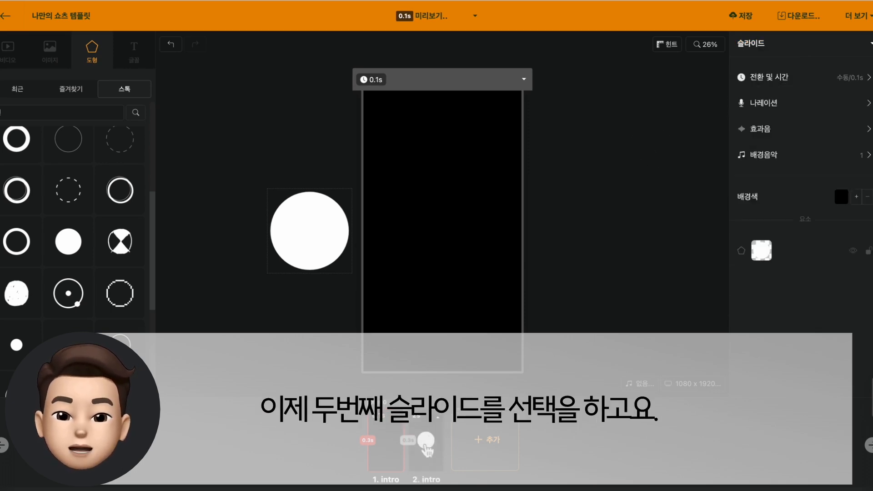
# Switch the second slide's playback time to manual (수동) and set it to 0.5 s
pyautogui.click(425, 448)
pyautogui.click(780, 78)
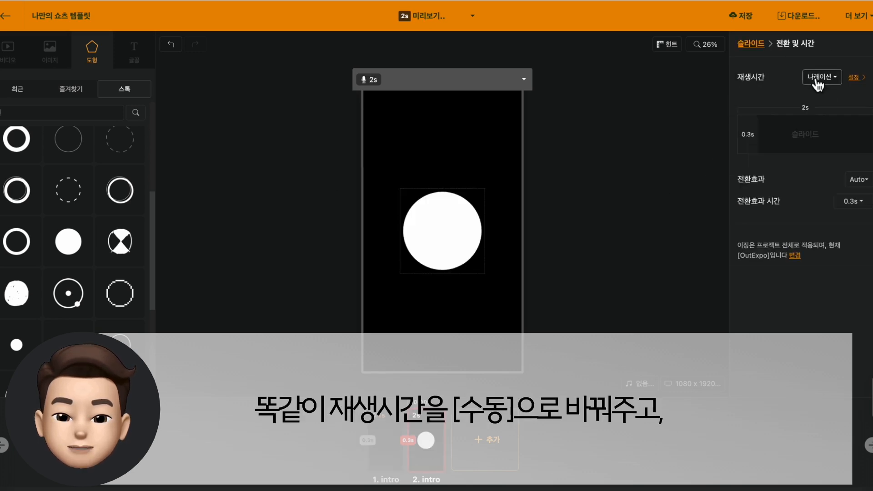
pyautogui.click(821, 78)
pyautogui.click(818, 137)
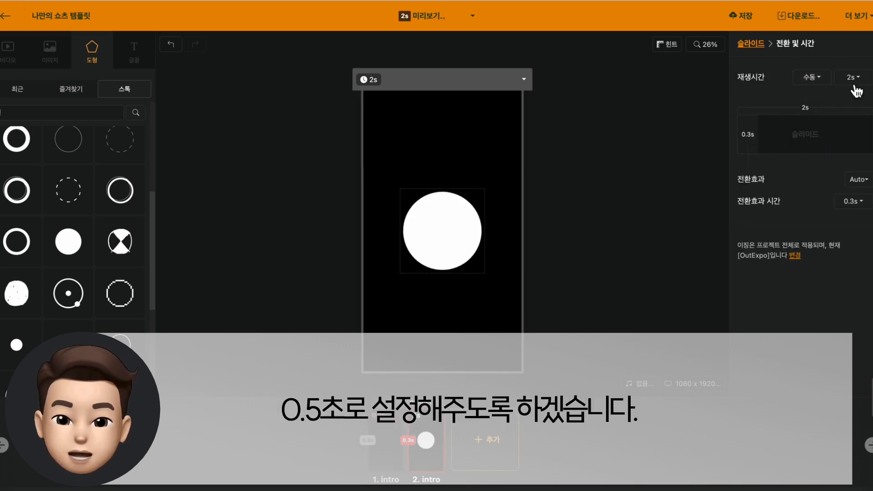
pyautogui.click(853, 78)
pyautogui.moveTo(777, 101); pyautogui.dragTo(760, 101)
pyautogui.click(605, 180)
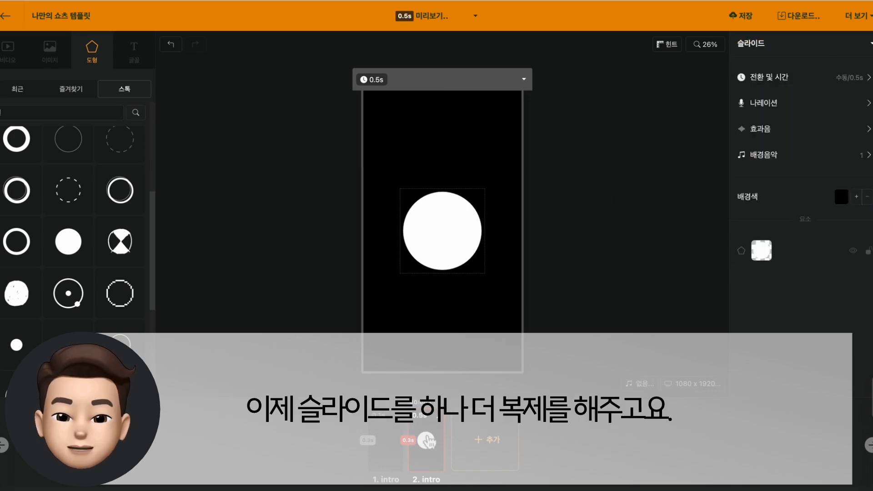
# Duplicate the second slide and add the favourite VS logo image to the copy, scaled down to fit inside the white circle
pyautogui.click(426, 439)
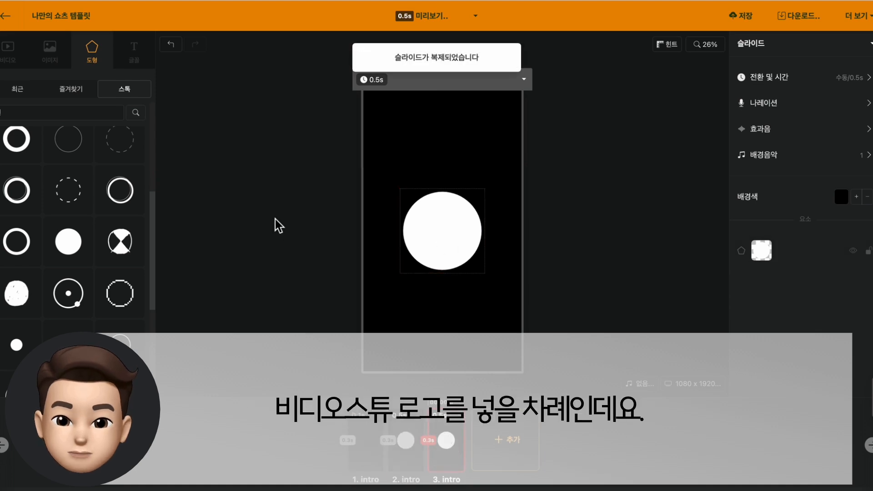
pyautogui.click(51, 54)
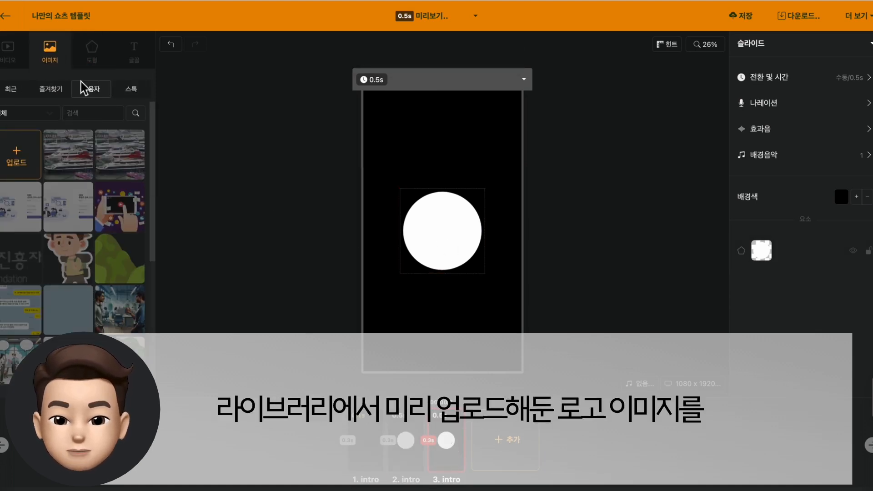
pyautogui.click(57, 90)
pyautogui.click(19, 132)
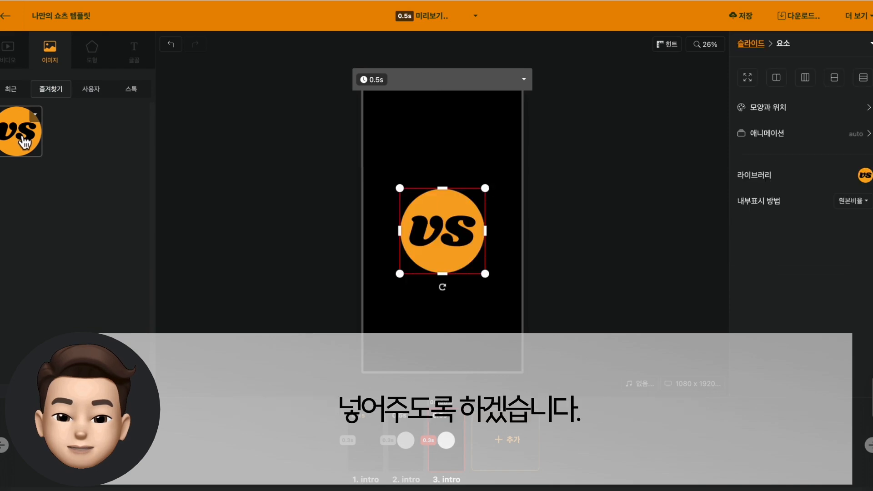
pyautogui.moveTo(486, 187); pyautogui.dragTo(486, 194)
pyautogui.click(511, 222)
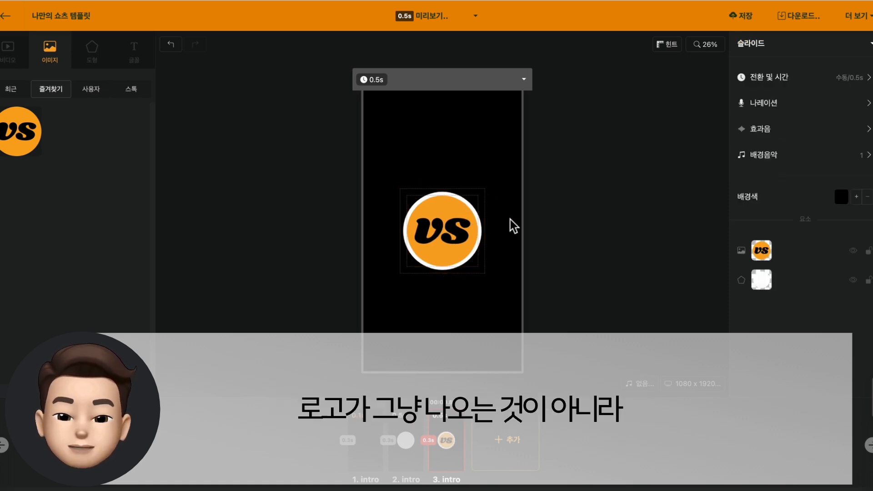
# Apply the Clock (시계 나타나기) animation to the VS logo on the third slide
pyautogui.click(458, 235)
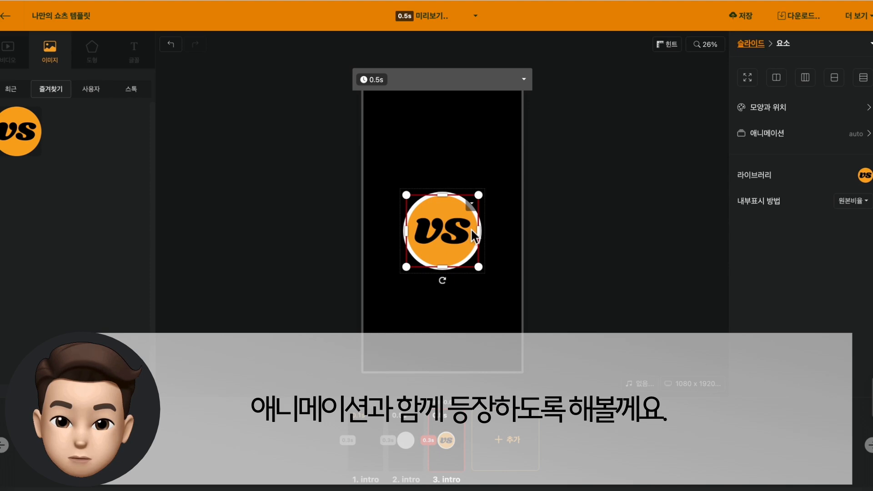
pyautogui.click(778, 135)
pyautogui.click(857, 121)
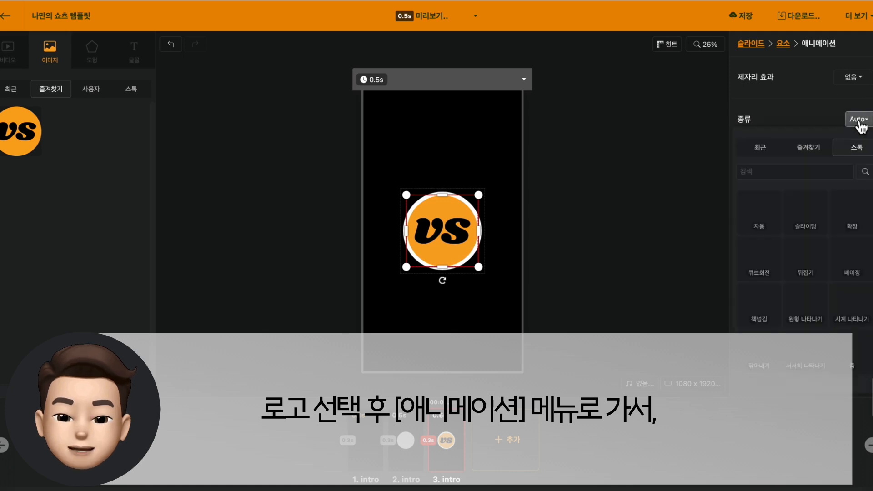
pyautogui.scroll(-1, 832, 237)
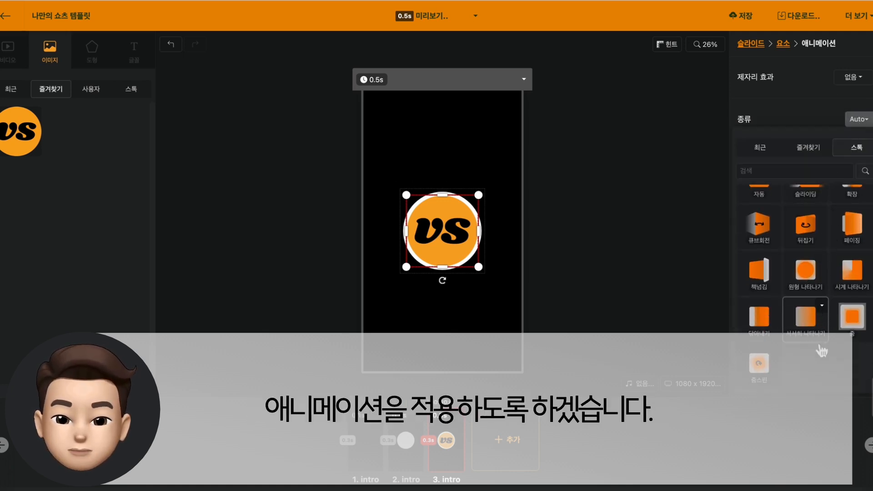
pyautogui.moveTo(852, 278)
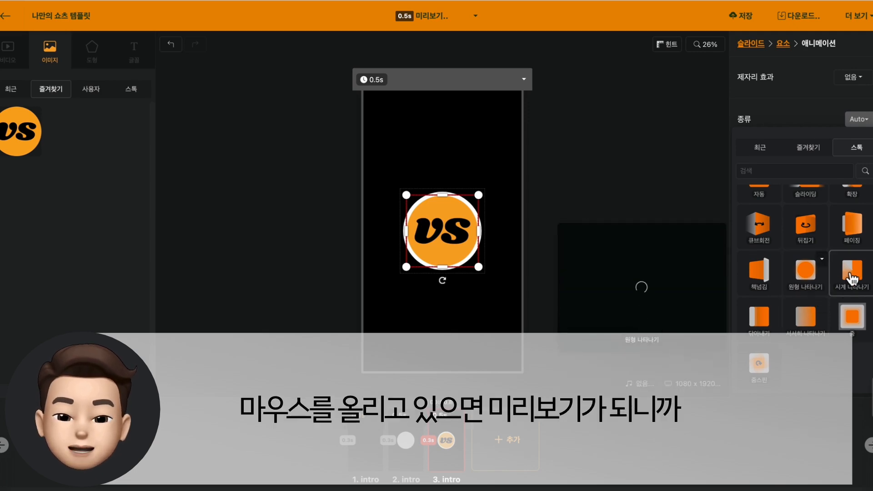
pyautogui.click(851, 277)
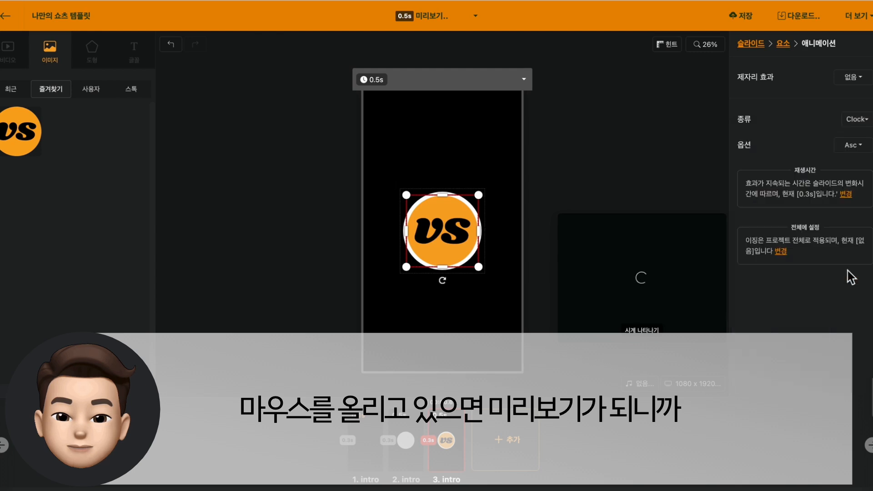
pyautogui.click(608, 286)
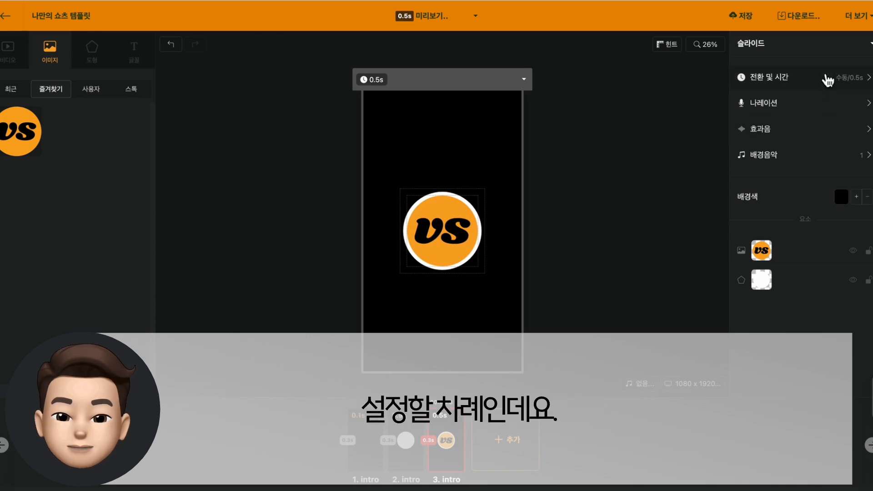
# Set the third slide's transition effect time to 0.7 s and its playback time to 1 s
pyautogui.click(813, 83)
pyautogui.click(850, 201)
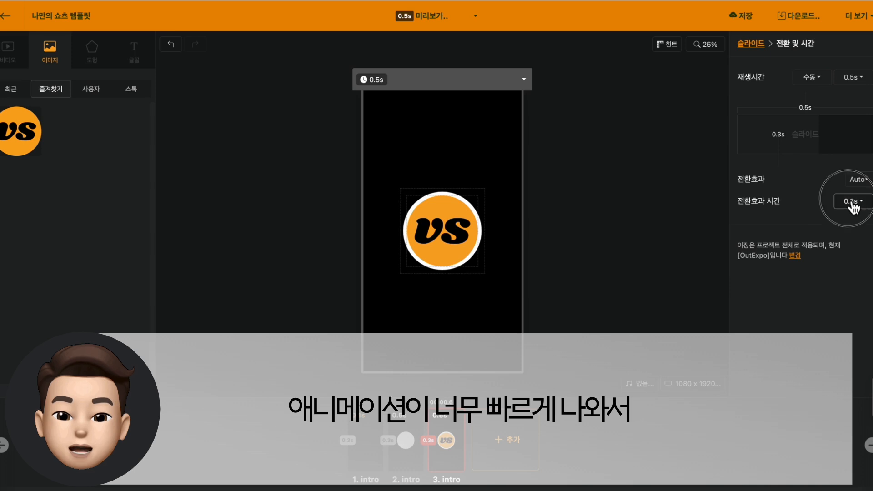
pyautogui.click(766, 227)
pyautogui.moveTo(767, 229); pyautogui.dragTo(773, 231)
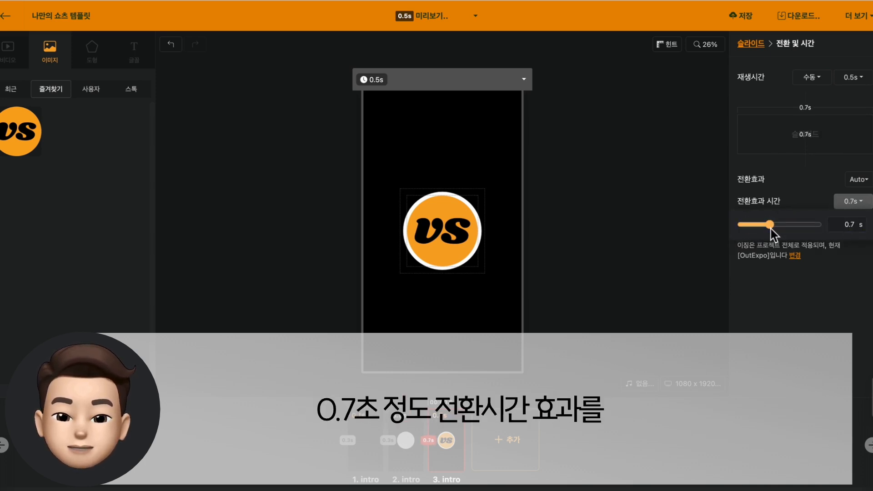
pyautogui.click(857, 78)
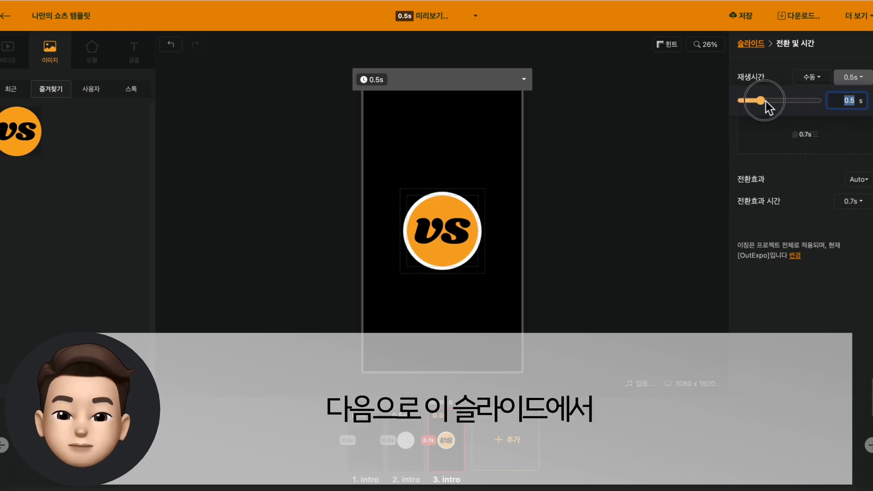
pyautogui.moveTo(766, 102); pyautogui.dragTo(771, 103)
pyautogui.click(647, 163)
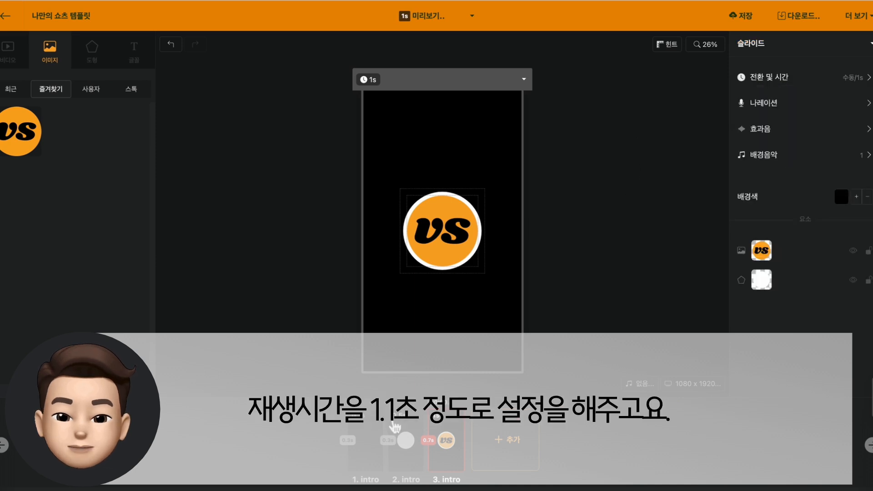
# Preview the three intro slides together and close the preview
pyautogui.click(362, 460)
pyautogui.keyDown('shift'); pyautogui.click(447, 457); pyautogui.keyUp('shift')
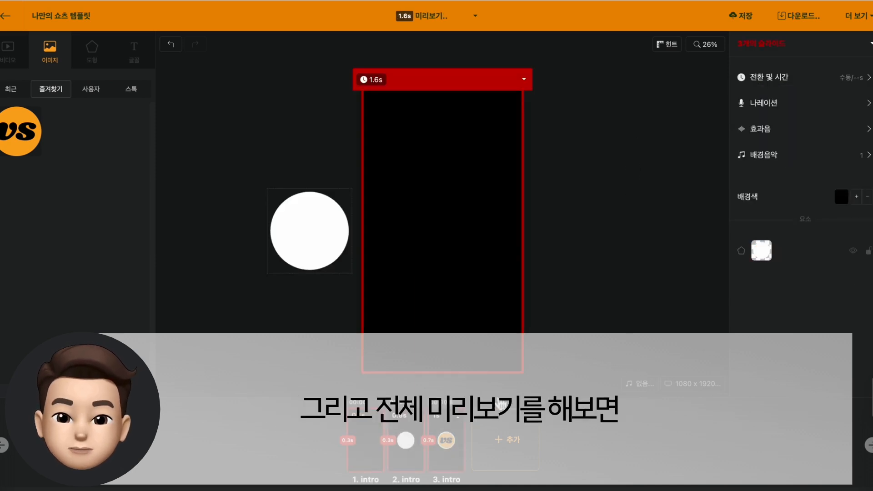
pyautogui.press('space')
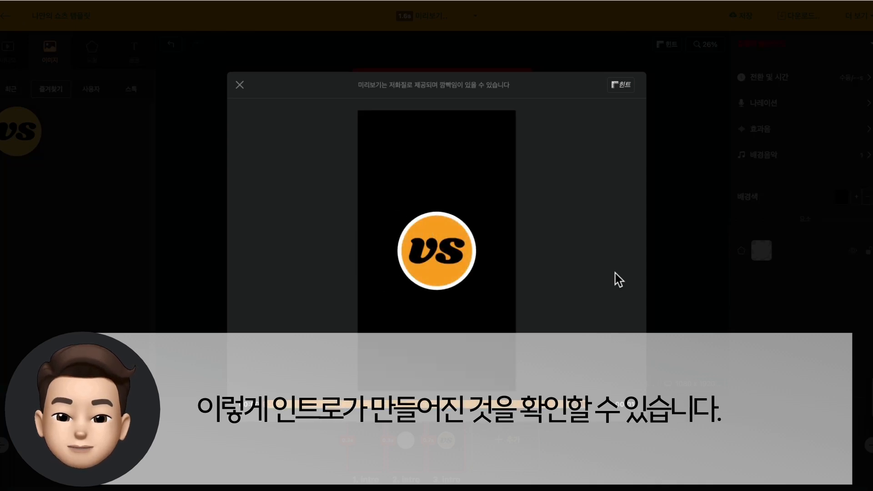
pyautogui.press('Escape')
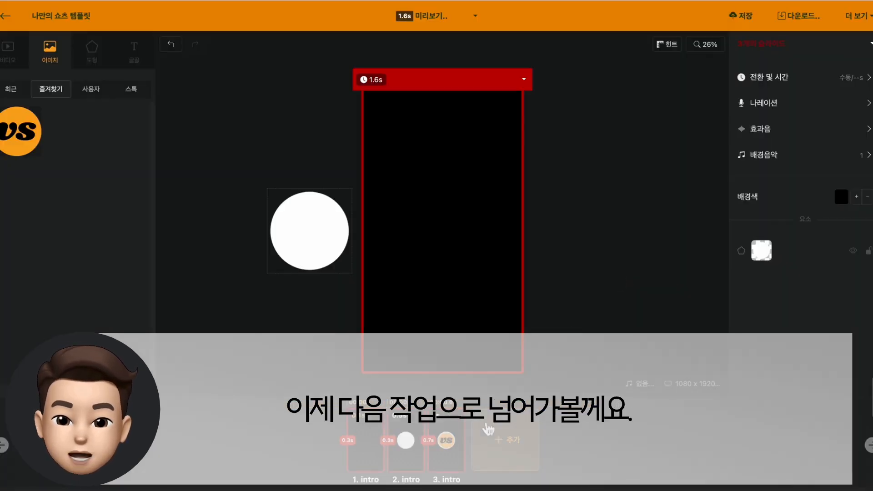
# Duplicate the third intro slide and give the copy an AI voice (AI 보이스) narration with a stock Korean KT voice
pyautogui.click(457, 449)
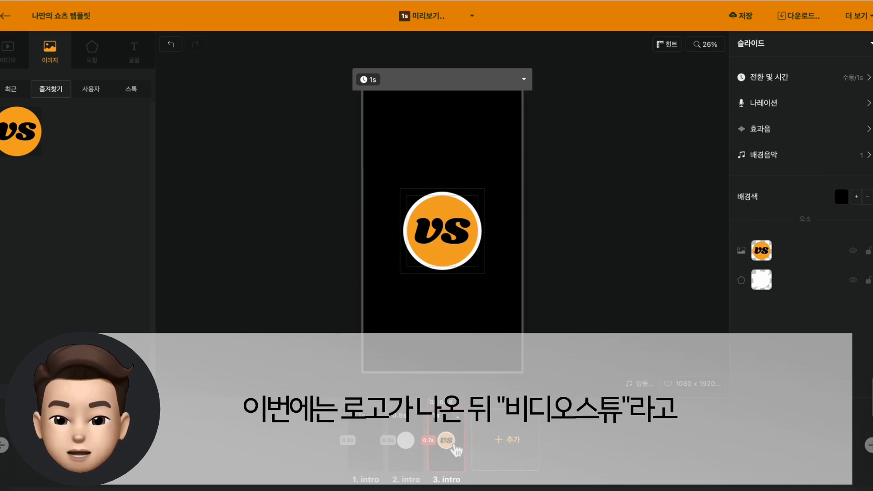
pyautogui.hotkey('ctrl', 'd')
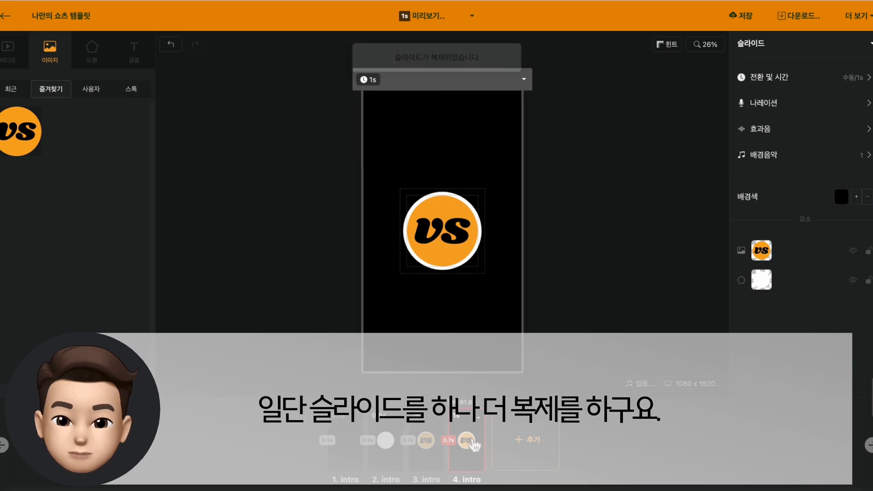
pyautogui.click(768, 111)
pyautogui.click(859, 78)
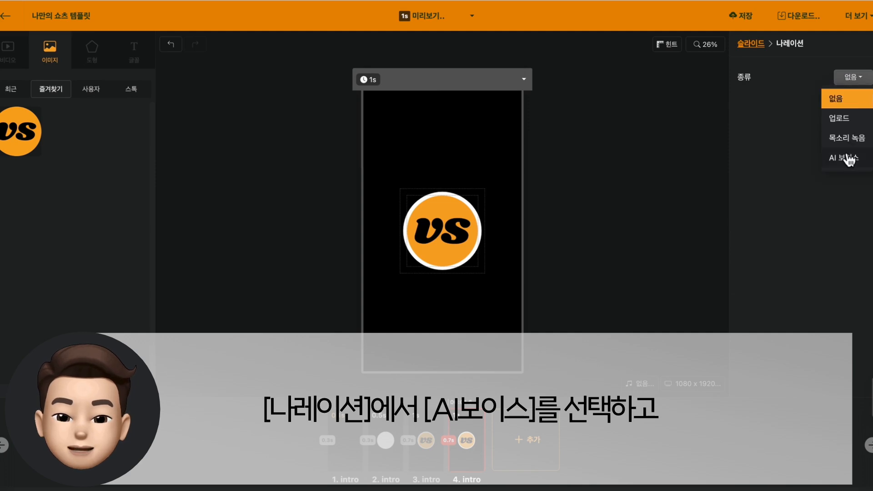
pyautogui.click(848, 158)
pyautogui.click(836, 103)
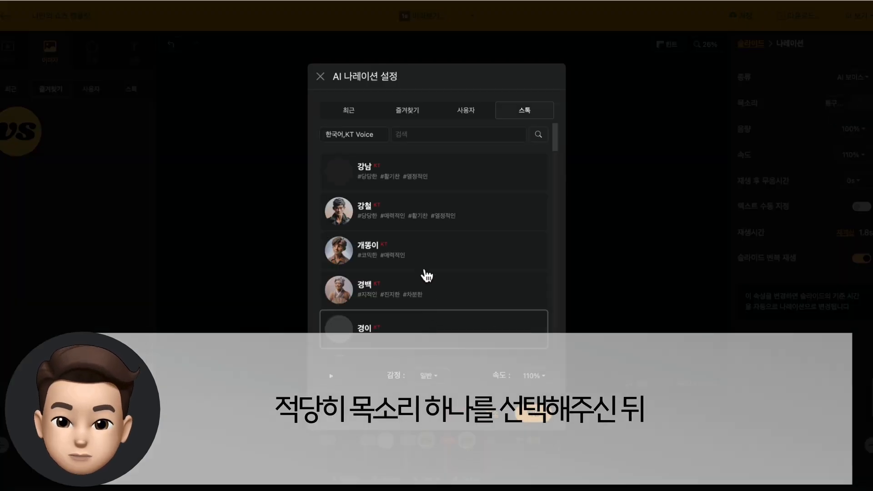
pyautogui.click(433, 224)
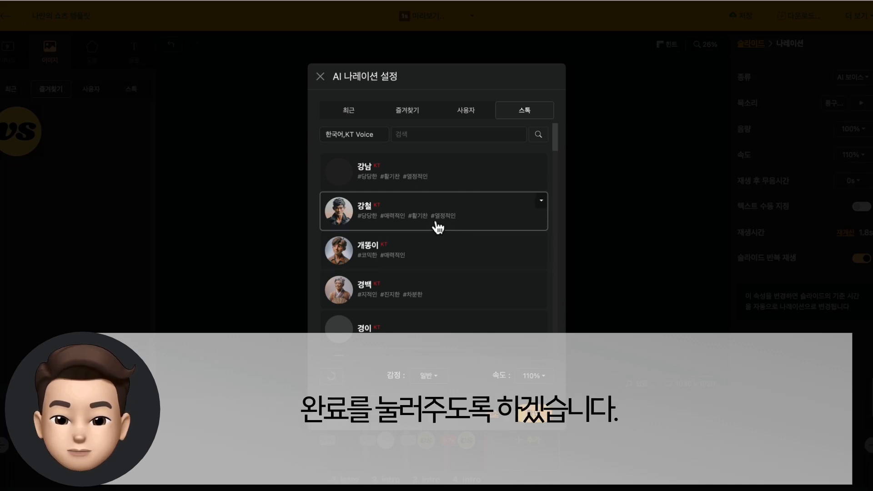
pyautogui.click(530, 418)
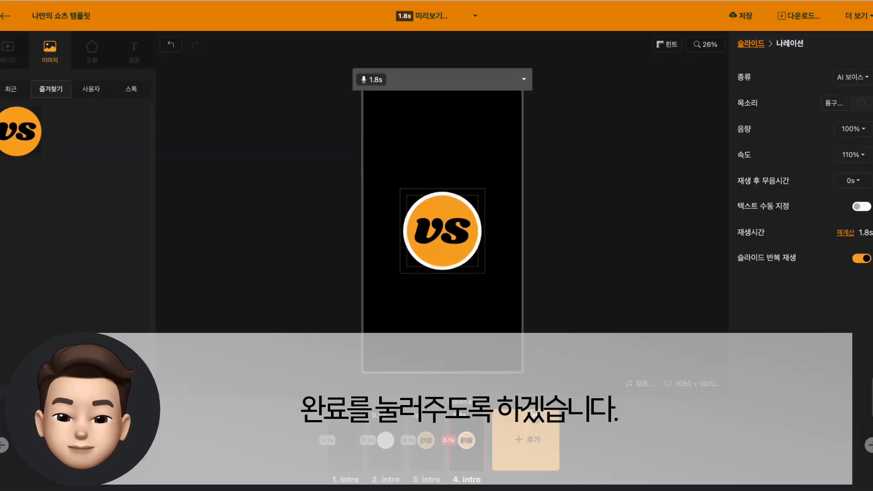
# Add a 김정철 고딕 text box to the fourth slide and place it outside the canvas, beside the logo
pyautogui.click(138, 63)
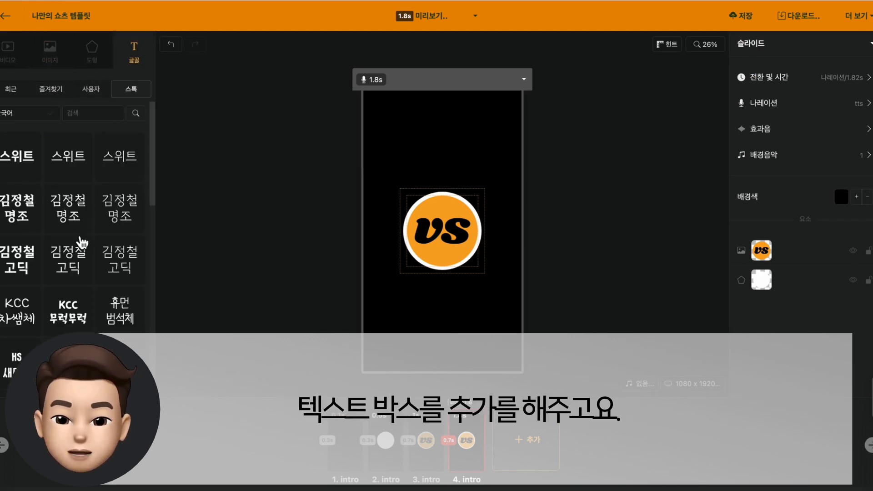
pyautogui.click(82, 248)
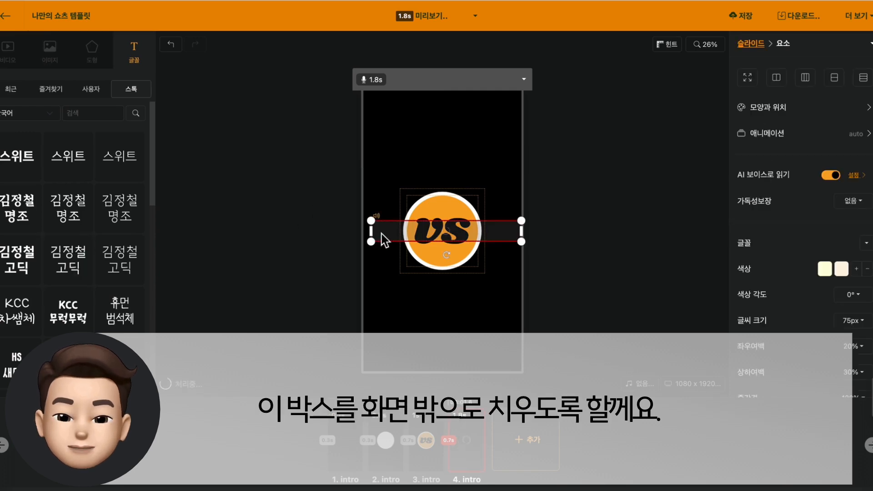
pyautogui.moveTo(384, 235); pyautogui.dragTo(589, 234)
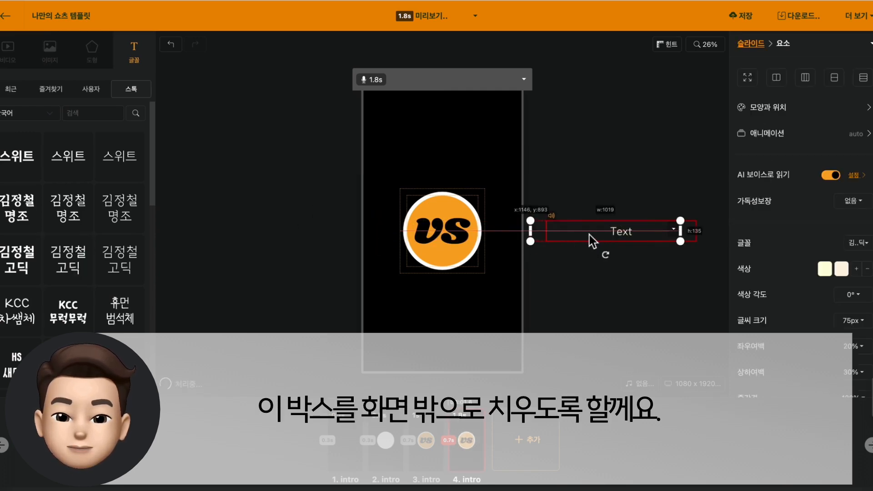
# Replace the off-canvas text box's content with "비디오스튜" for the AI voice to read
pyautogui.doubleClick(590, 235)
pyautogui.write('ㅂㅂㅂ')
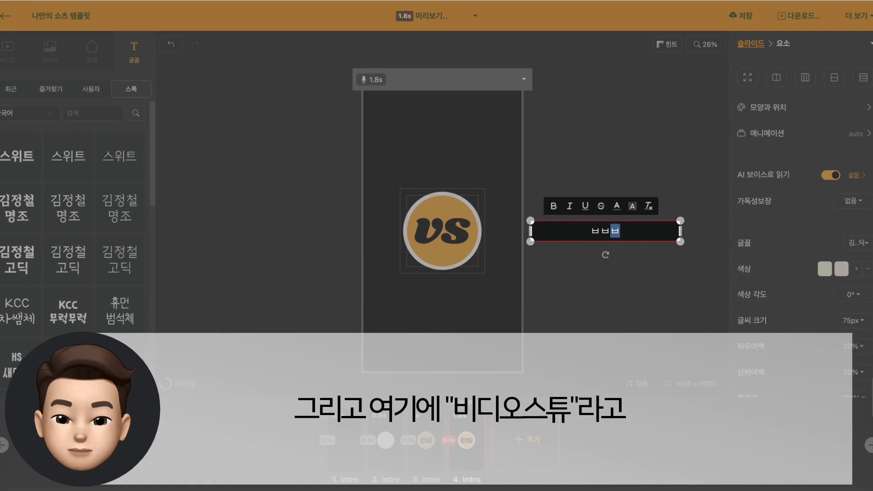
pyautogui.press('BackSpace')
pyautogui.press('BackSpace')
pyautogui.write('비디오스튜')
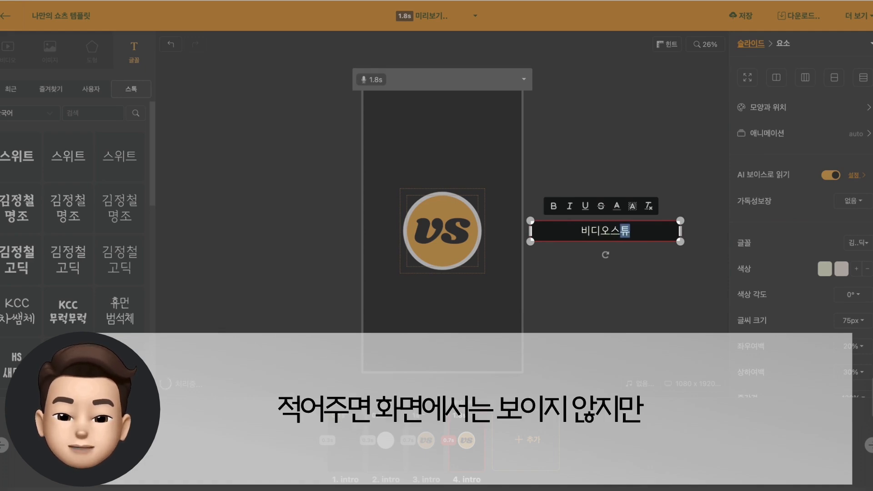
pyautogui.rightClick(581, 139)
pyautogui.click(588, 105)
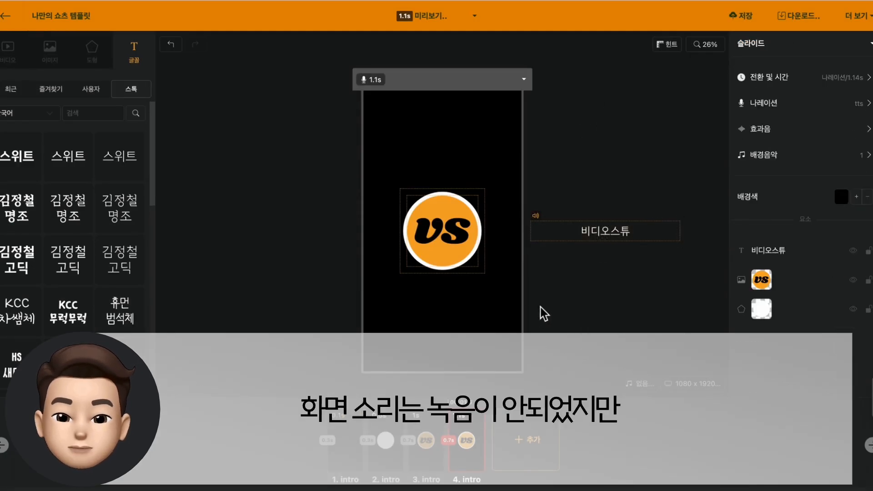
# Preview the four intro slides together
pyautogui.click(348, 448)
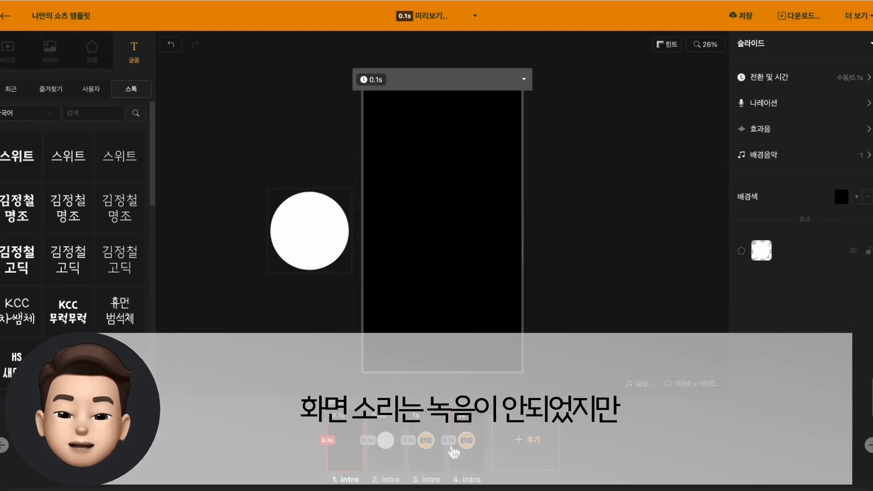
pyautogui.keyDown('shift'); pyautogui.click(462, 438); pyautogui.keyUp('shift')
pyautogui.press('space')
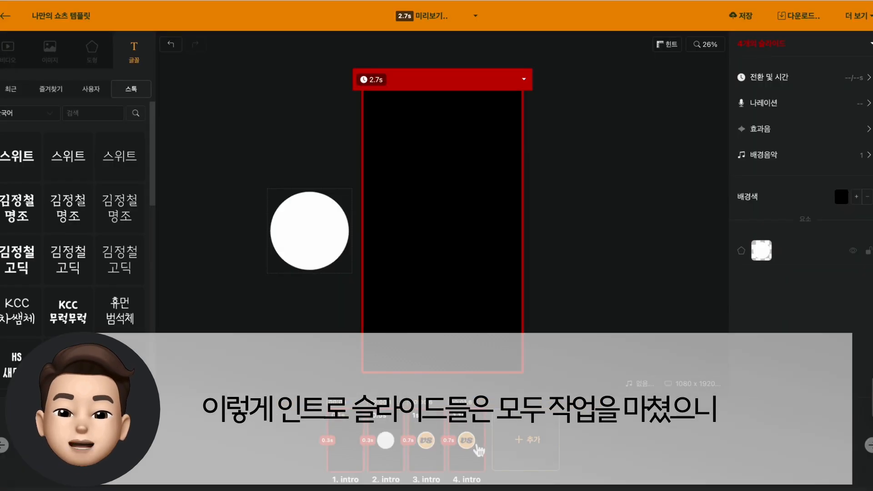
# Add a fifth slide as a copy of the fourth and clear its slide note
pyautogui.click(472, 448)
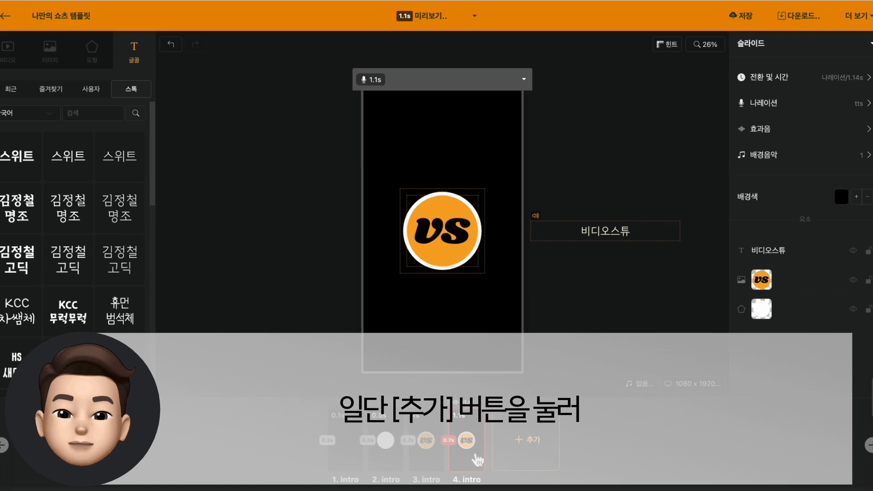
pyautogui.click(522, 455)
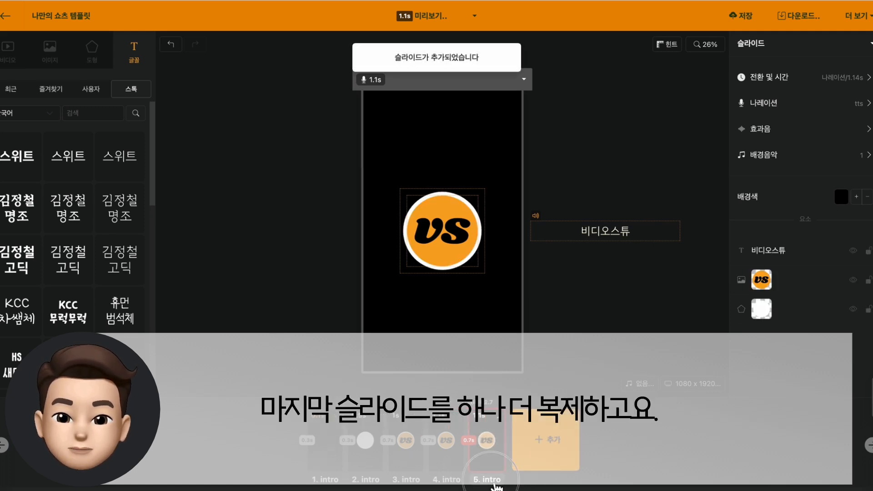
pyautogui.click(495, 483)
pyautogui.write('ㅂ')
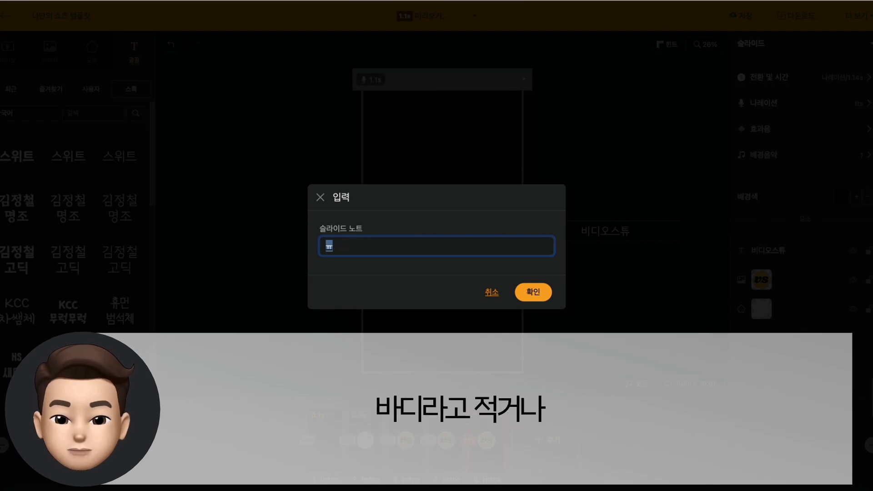
pyautogui.press('BackSpace')
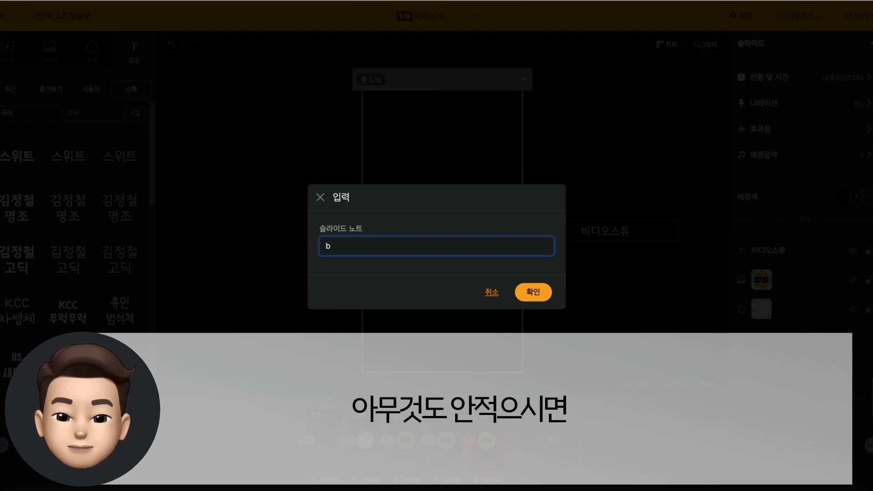
pyautogui.write('b')
pyautogui.press('BackSpace')
pyautogui.press('Return')
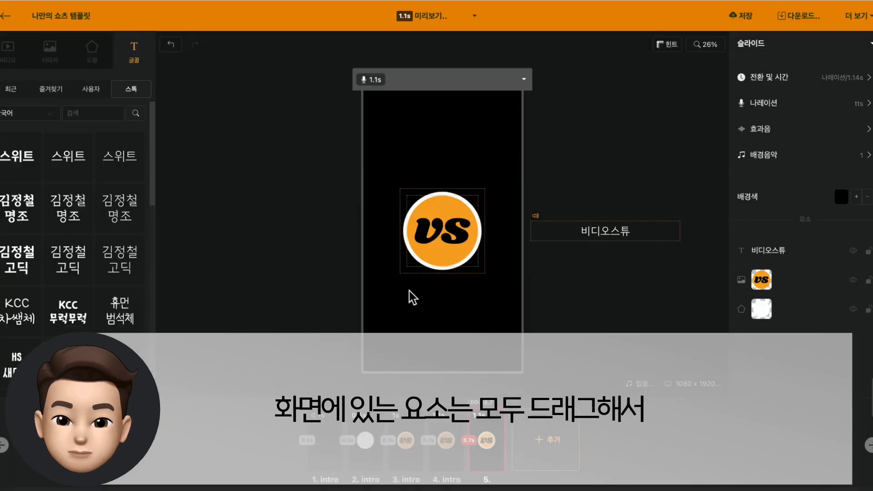
# Delete all elements from the fifth slide and place a 여기어때 잘난체 text box near the top of its canvas
pyautogui.moveTo(339, 224); pyautogui.dragTo(654, 315)
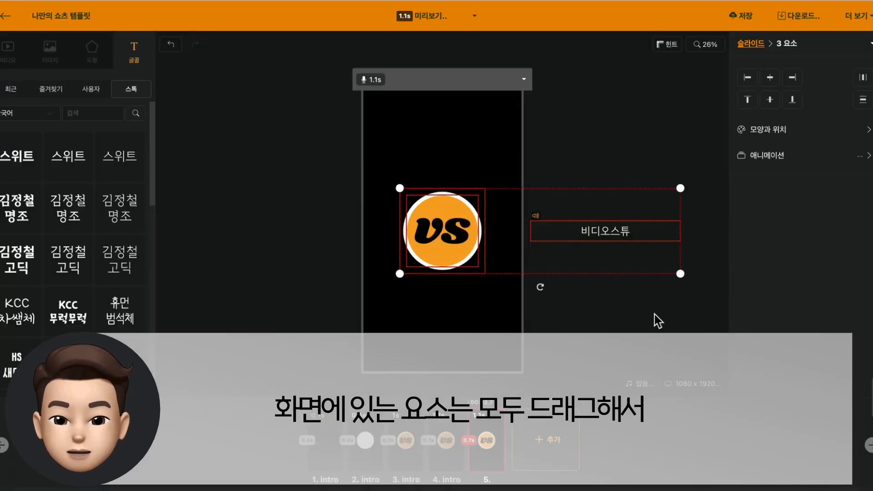
pyautogui.press('Delete')
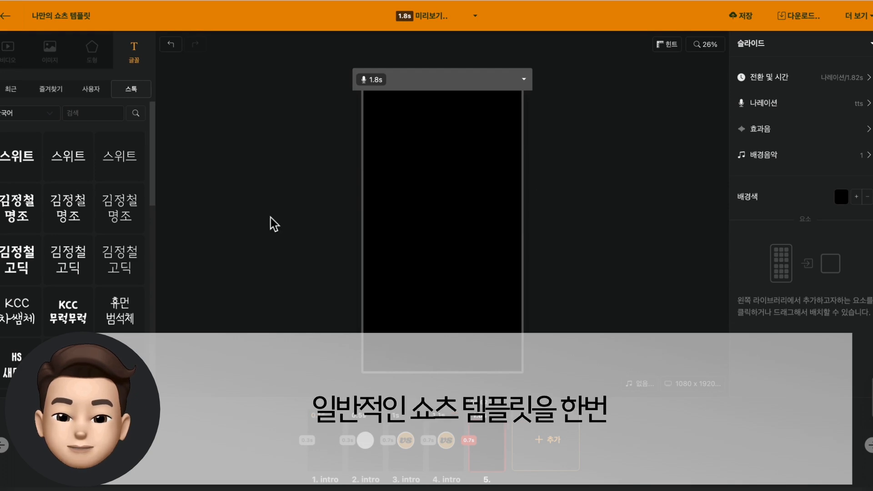
pyautogui.scroll(-3, 73, 263)
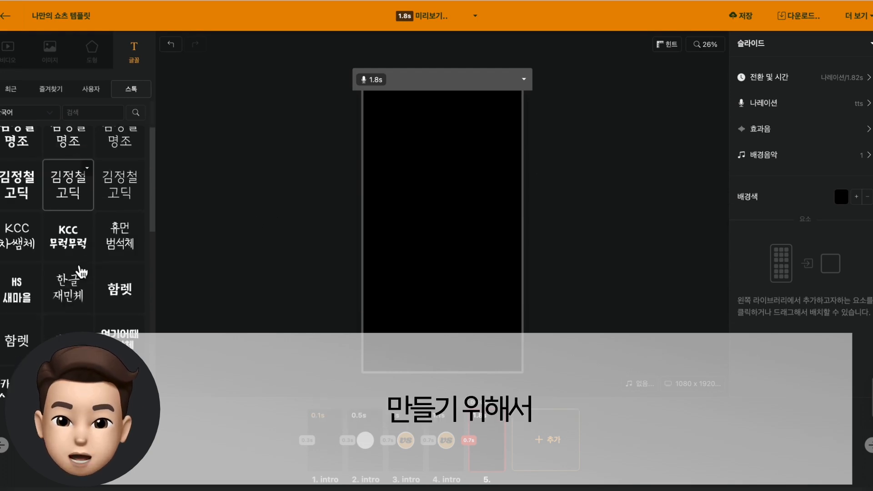
pyautogui.click(121, 271)
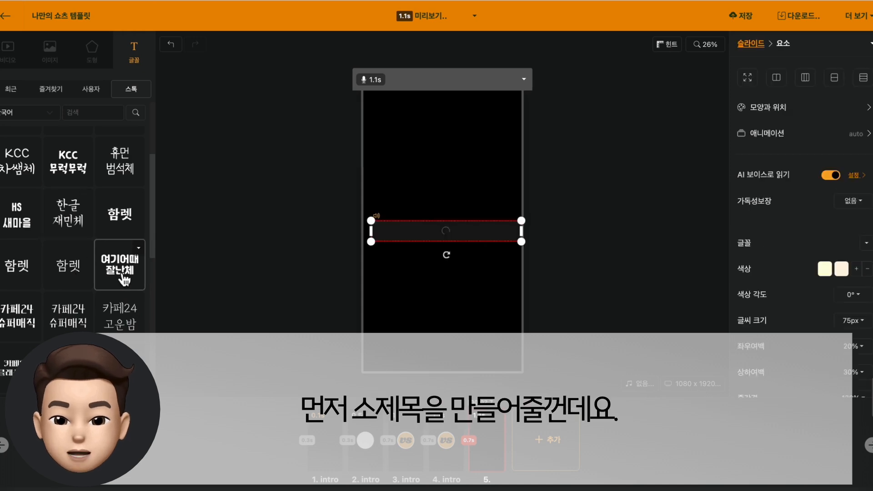
pyautogui.moveTo(449, 225); pyautogui.dragTo(440, 130)
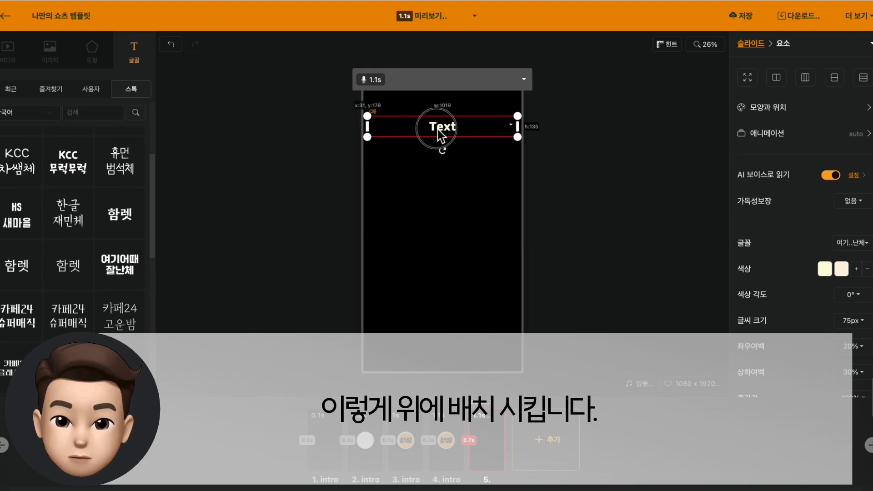
# Enter the two-line subtitle "소제목을 입력해주세요 / 두줄도 가능하도록..." and turn off its AI voice reading (AI 보이스로 읽기)
pyautogui.doubleClick(441, 128)
pyautogui.write('소제목을 입력해주세요')
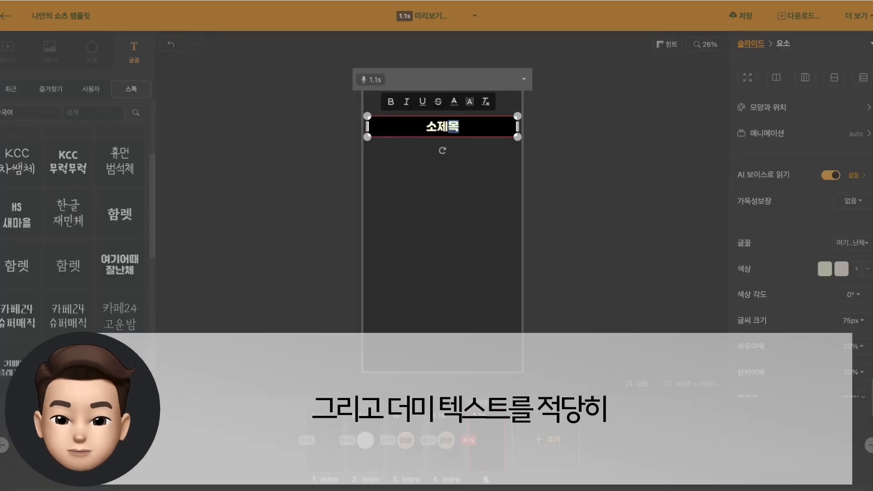
pyautogui.press('Return')
pyautogui.write('두줄도 가능하도록...')
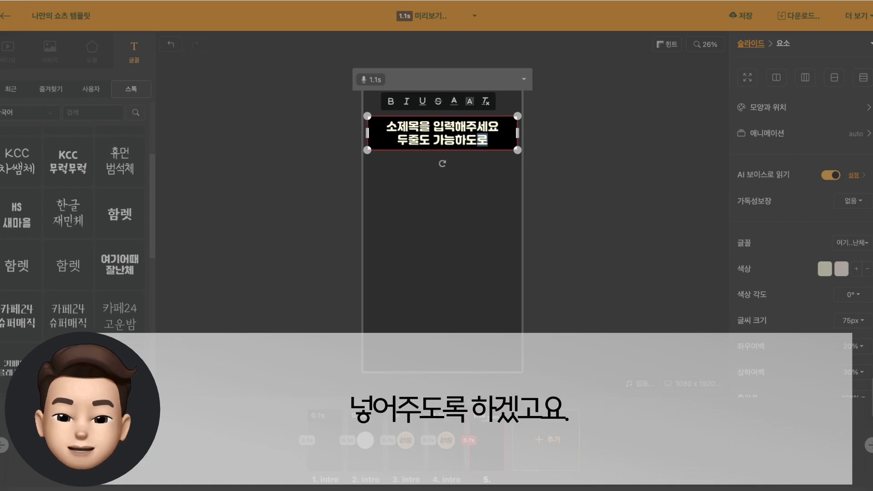
pyautogui.click(295, 199)
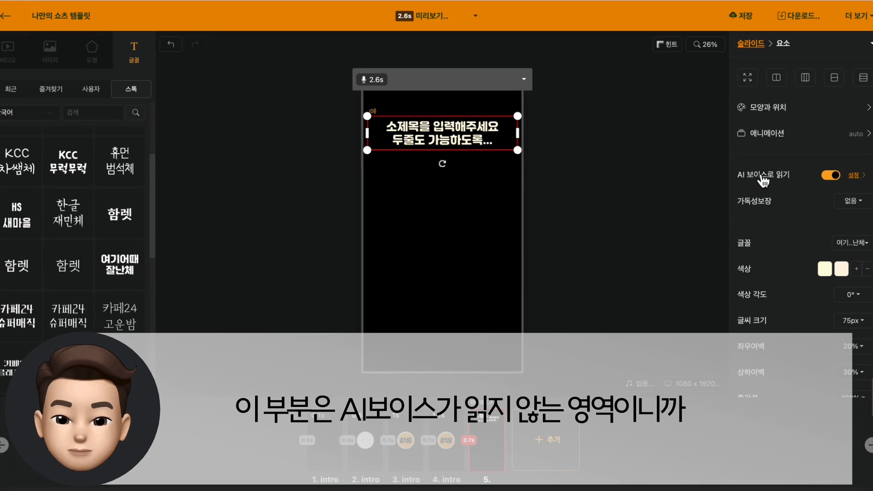
pyautogui.click(832, 176)
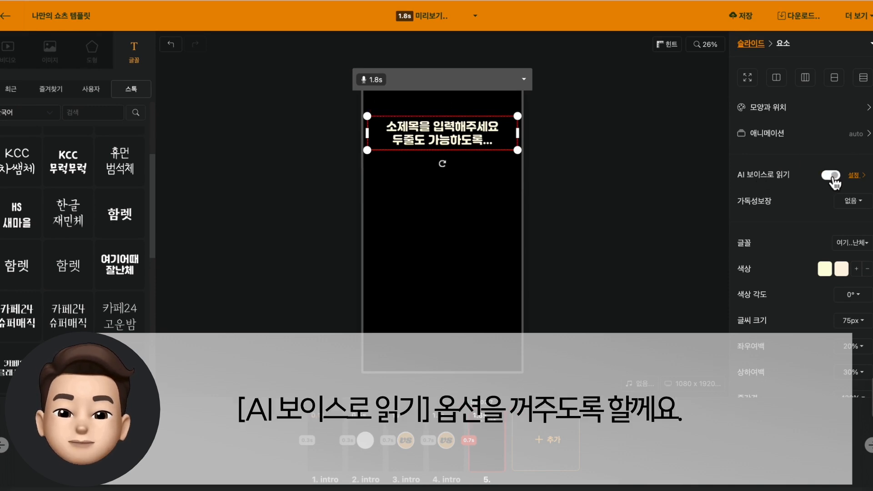
pyautogui.click(634, 192)
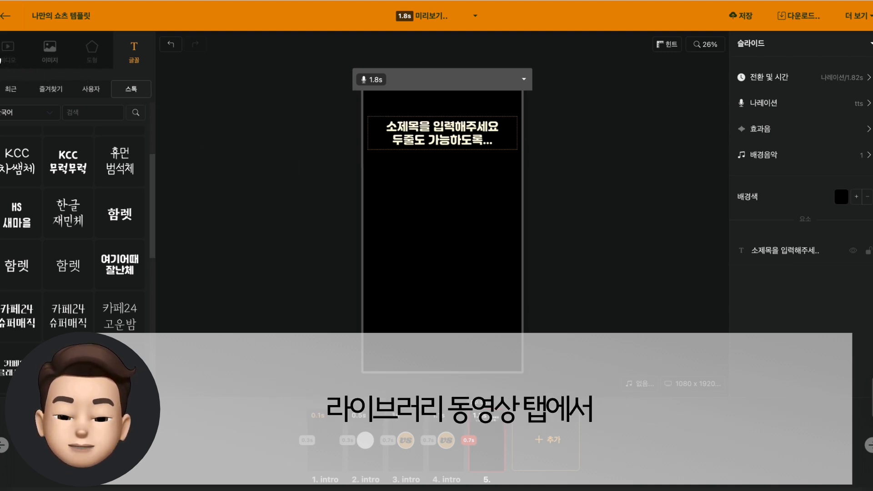
# Add the 86-second stock coastline video to the fifth slide and lower its top edge below the subtitle, about 1413 px high
pyautogui.click(8, 57)
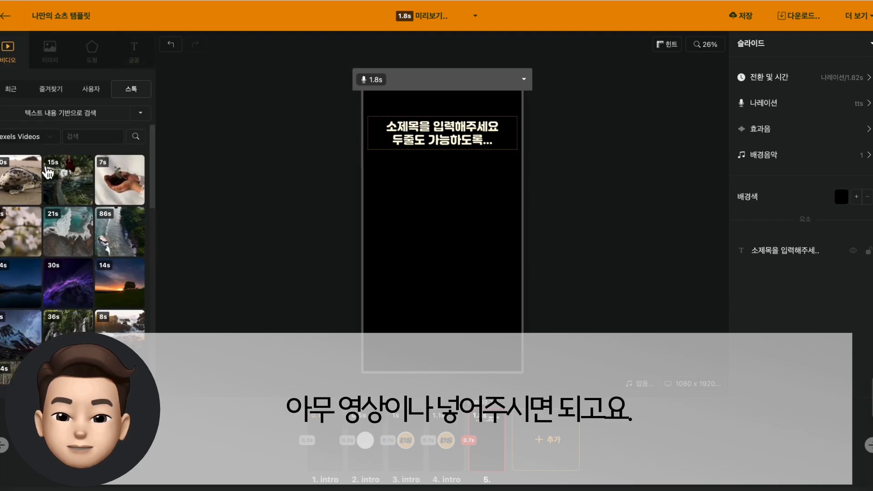
pyautogui.click(121, 242)
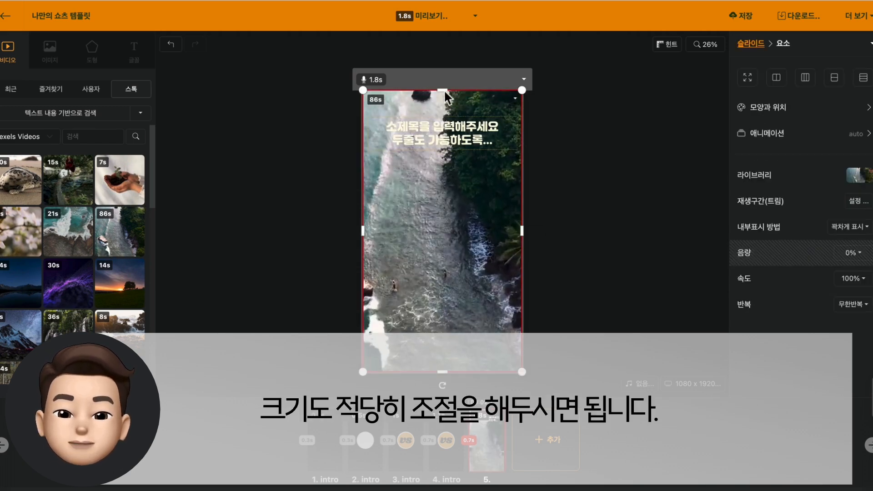
pyautogui.moveTo(442, 90); pyautogui.dragTo(442, 169)
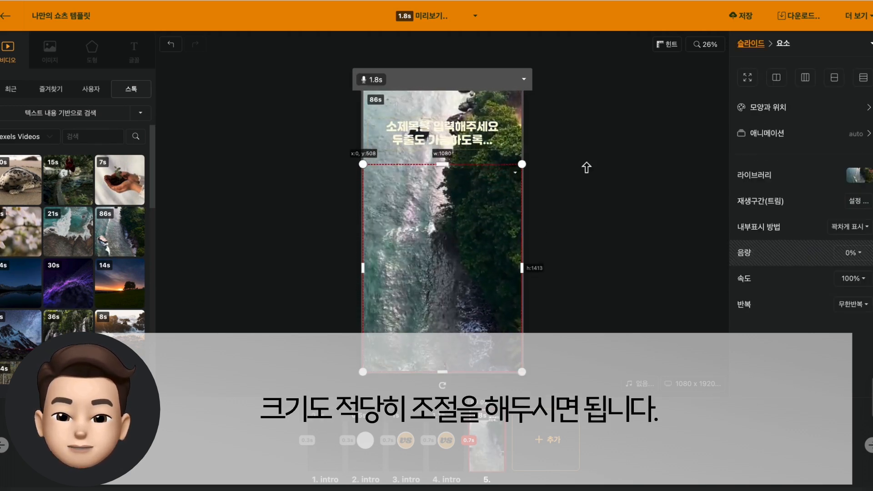
pyautogui.click(584, 167)
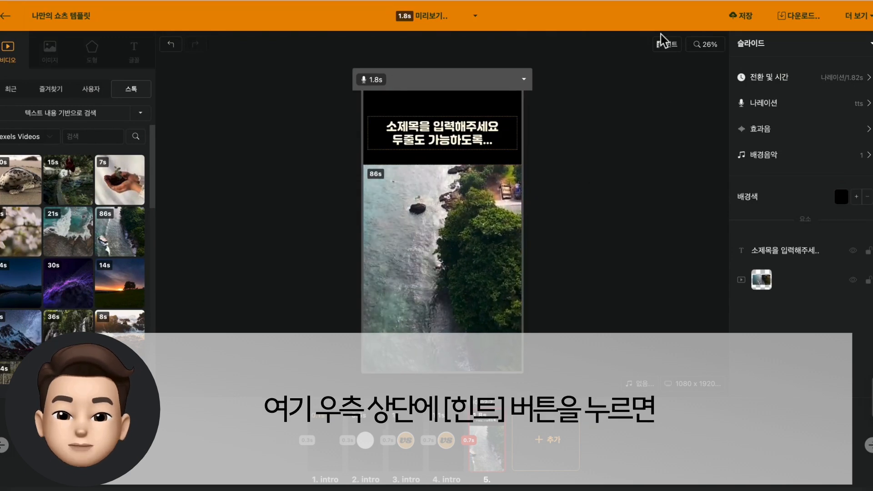
# Move the subtitle slightly lower, using the short-form screen guide (힌트) to check its placement, and hide the guide
pyautogui.click(668, 45)
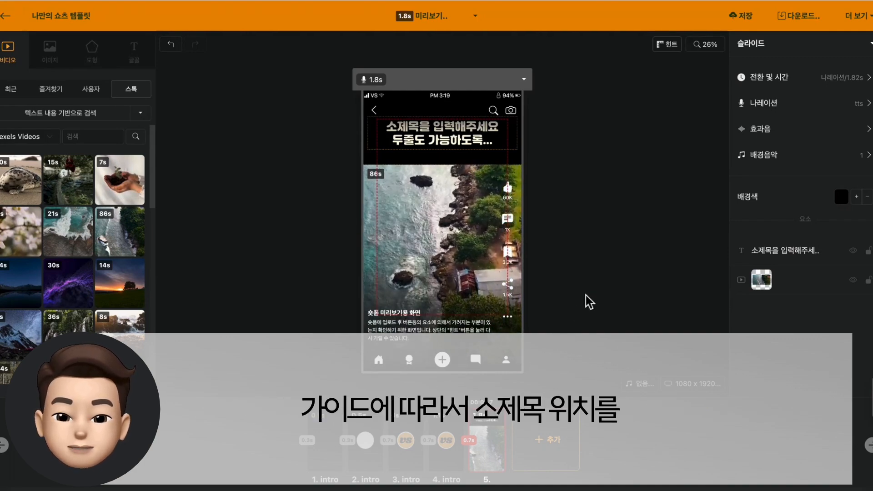
pyautogui.click(461, 145)
pyautogui.moveTo(461, 145); pyautogui.dragTo(461, 148)
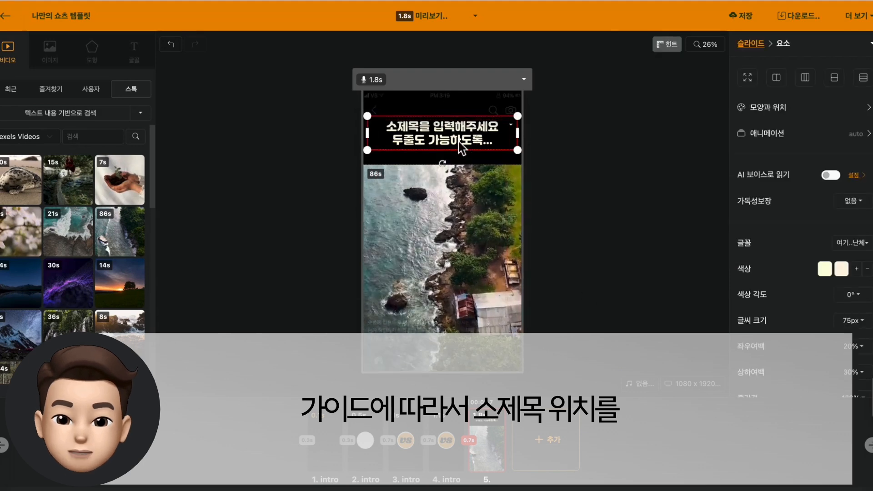
pyautogui.click(650, 207)
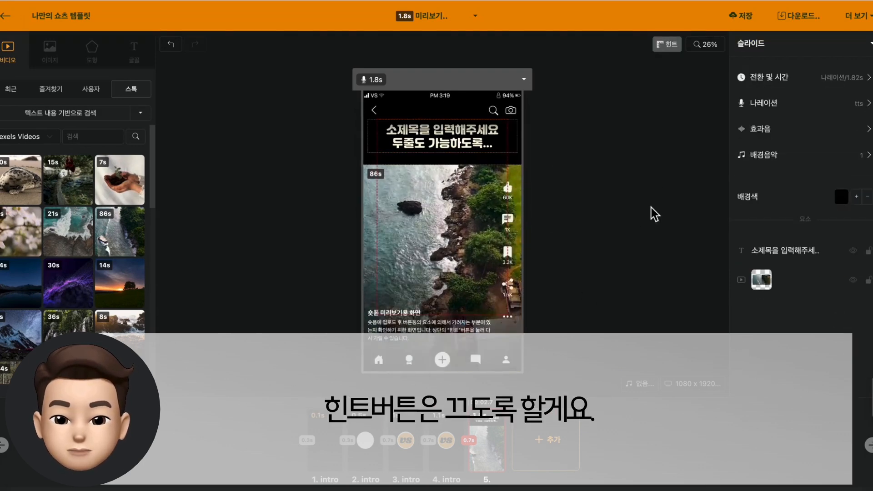
pyautogui.click(676, 49)
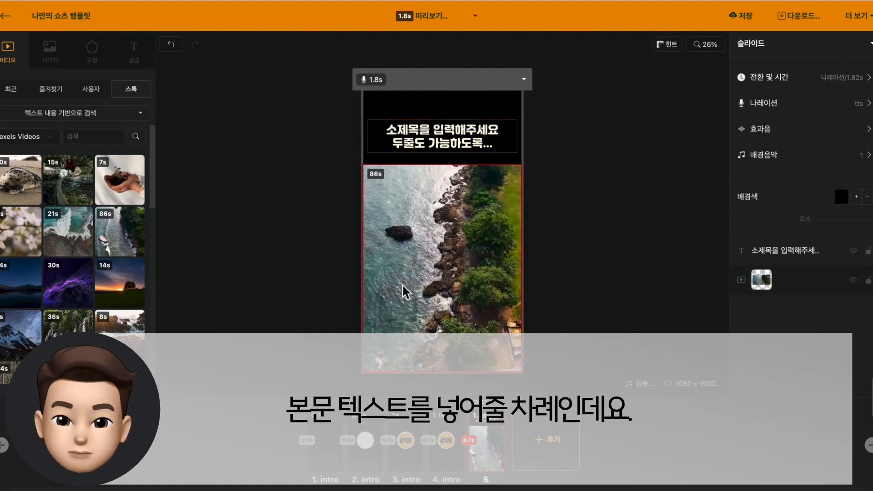
# Add a 카페24 고운밤 text box over the video on the fifth slide and set its font size to 99 px
pyautogui.click(144, 66)
pyautogui.scroll(-2, 100, 227)
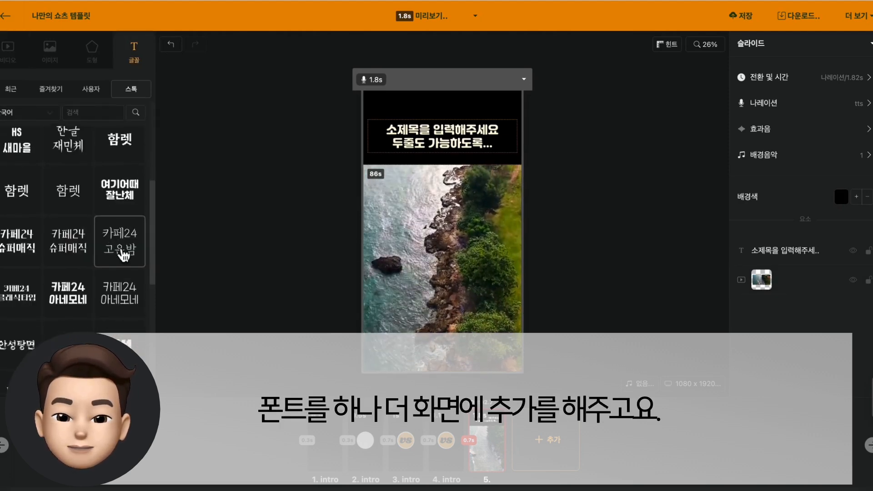
pyautogui.click(114, 241)
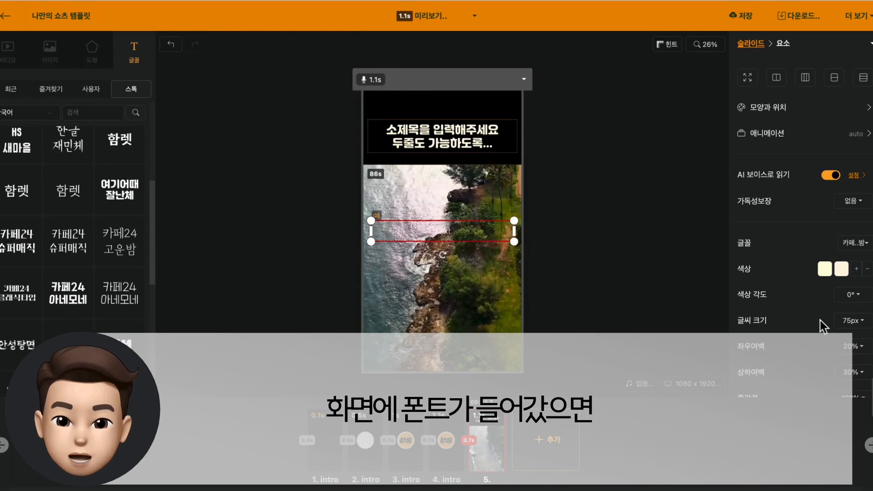
pyautogui.click(850, 321)
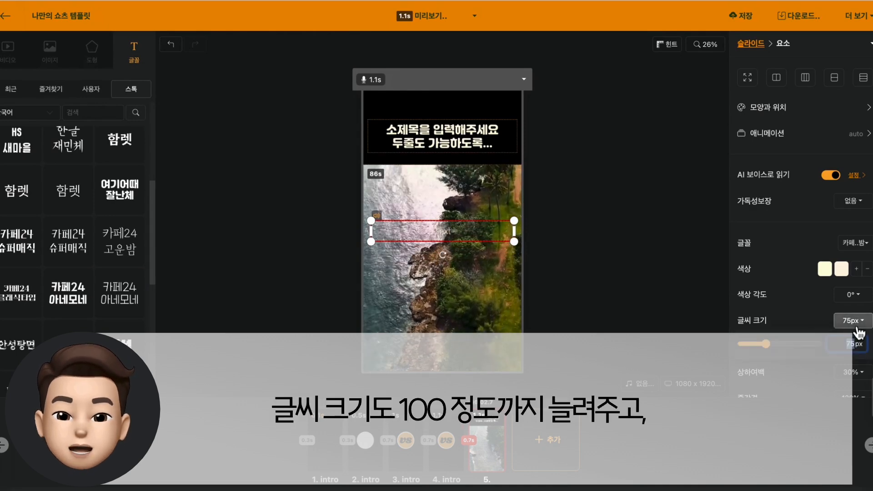
pyautogui.click(773, 345)
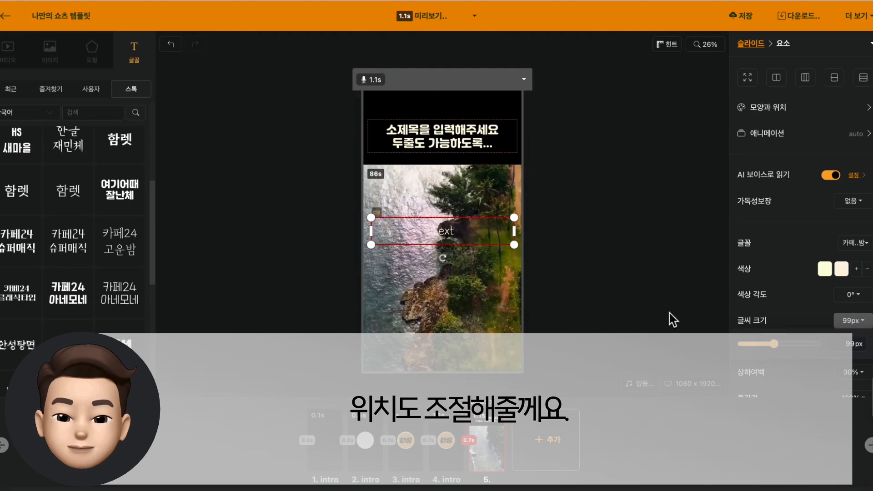
pyautogui.click(634, 299)
# Give the new text box an outline (외각선) for readability and make the outline black
pyautogui.click(456, 239)
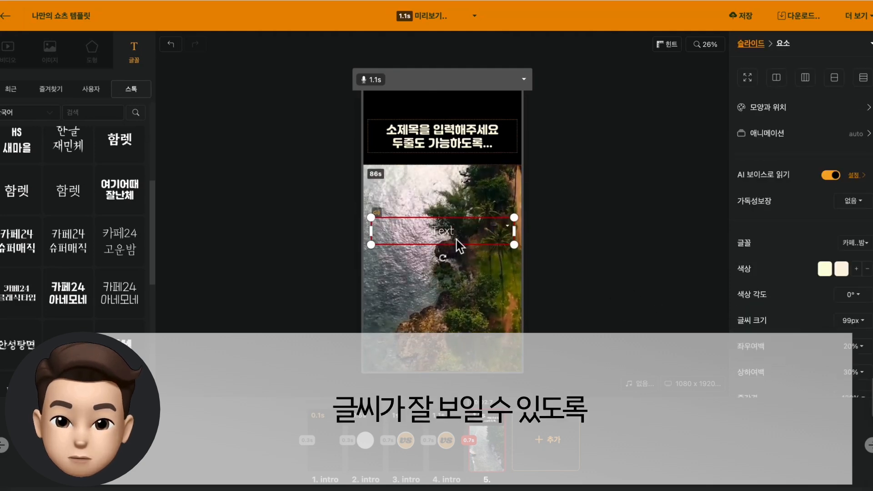
pyautogui.click(861, 205)
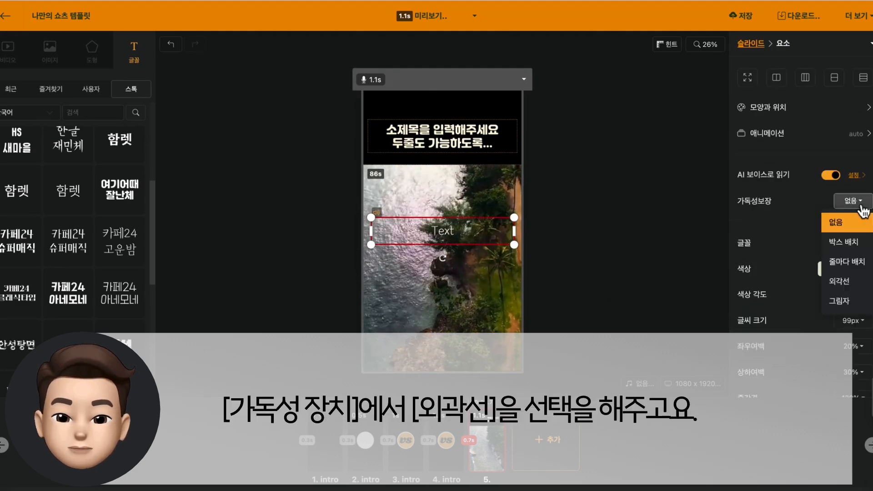
pyautogui.click(856, 282)
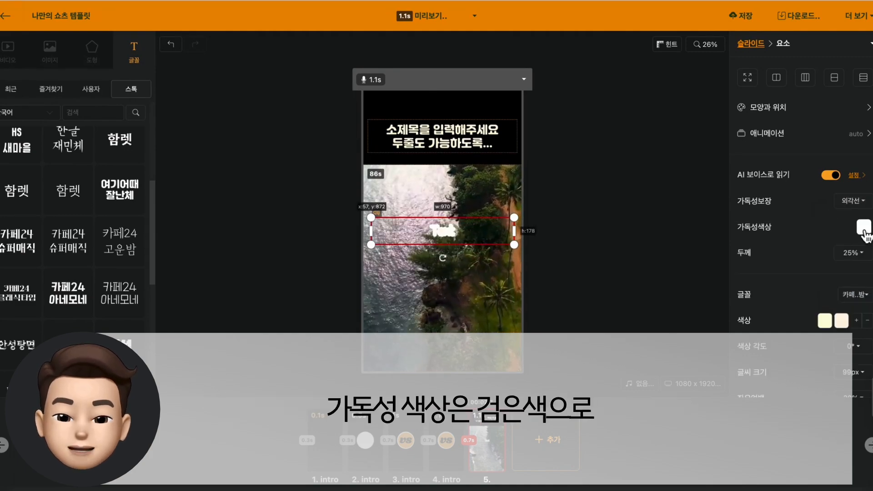
pyautogui.click(863, 231)
pyautogui.scroll(-3, 854, 246)
pyautogui.scroll(-10, 849, 250)
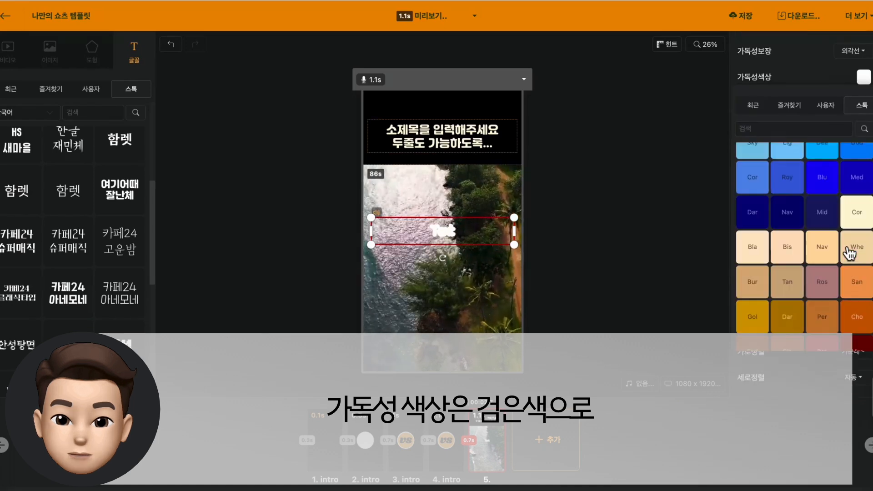
pyautogui.click(828, 335)
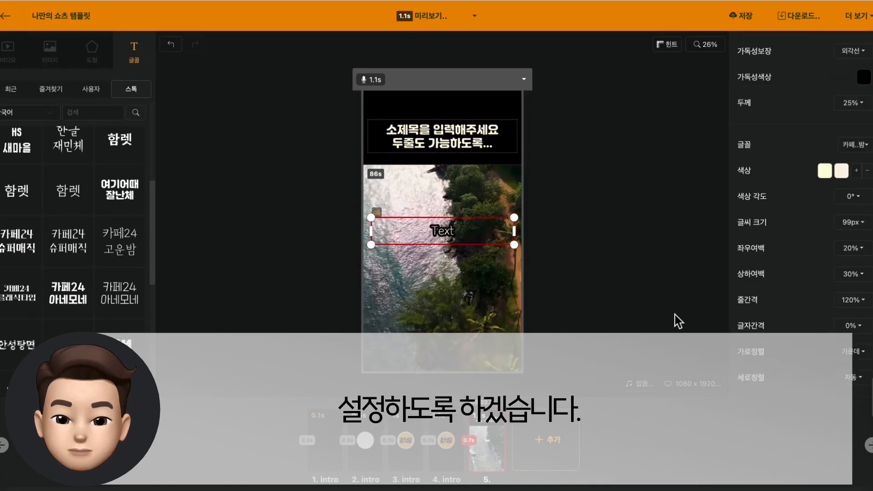
# Enter the two-line body text "본문 텍스트는 / 여기 이렇게 들어갑니다." and move its box slightly lower over the video
pyautogui.click(674, 314)
pyautogui.doubleClick(446, 233)
pyautogui.write('ㅂ본문 텍스트는')
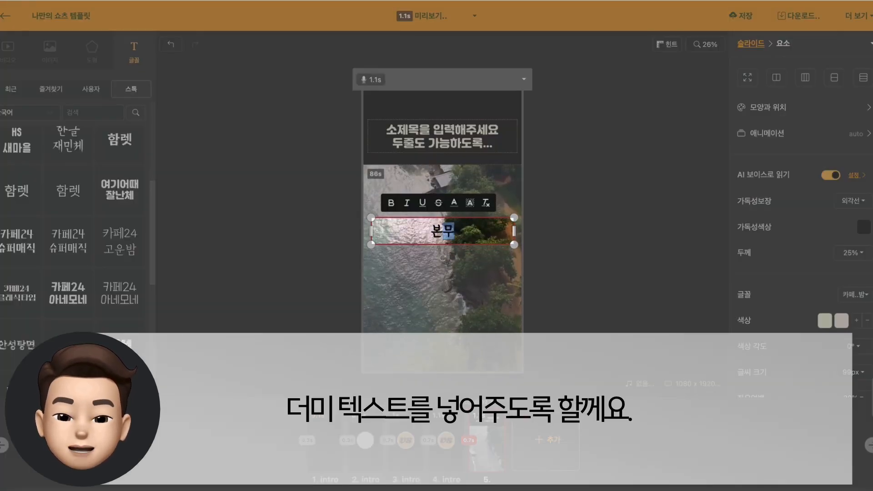
pyautogui.press('Return')
pyautogui.write('여기 이렇게 들어갑니다.')
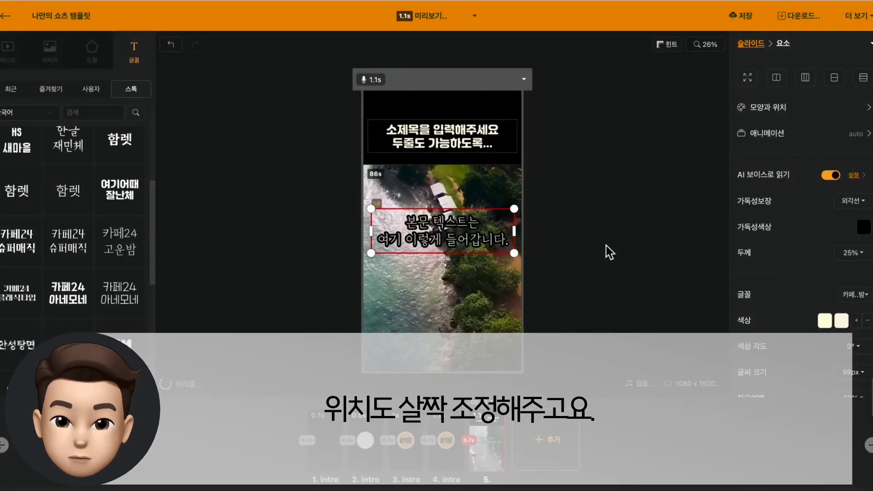
pyautogui.click(606, 245)
pyautogui.moveTo(454, 242); pyautogui.dragTo(457, 258)
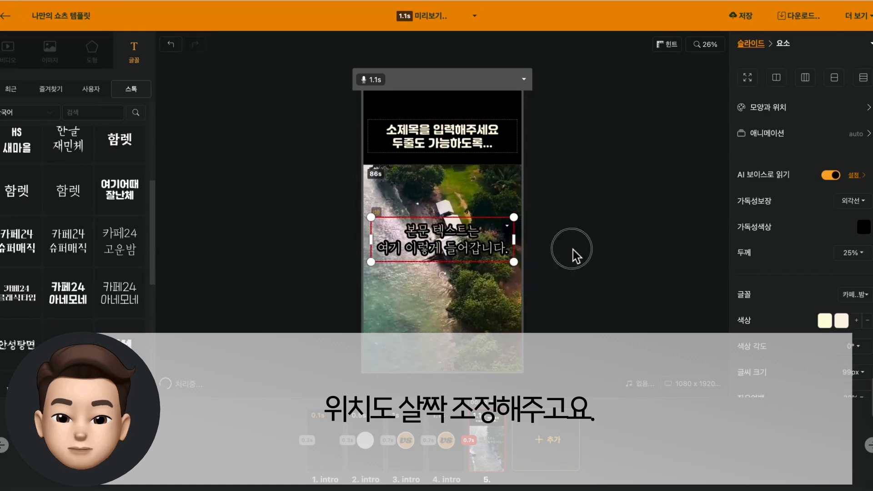
pyautogui.click(575, 254)
# Apply the Zoom animation to the body text and set its application unit (적용 단위) to one line at a time (1줄씩)
pyautogui.click(462, 241)
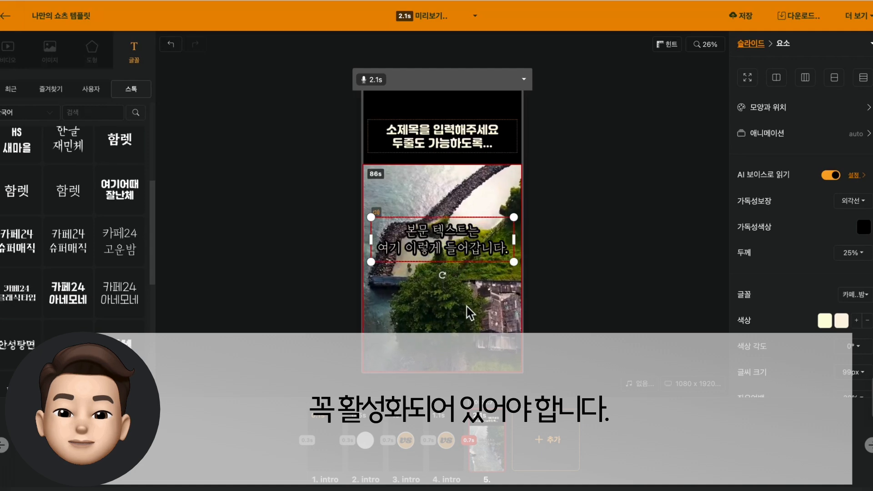
pyautogui.click(551, 288)
pyautogui.click(463, 247)
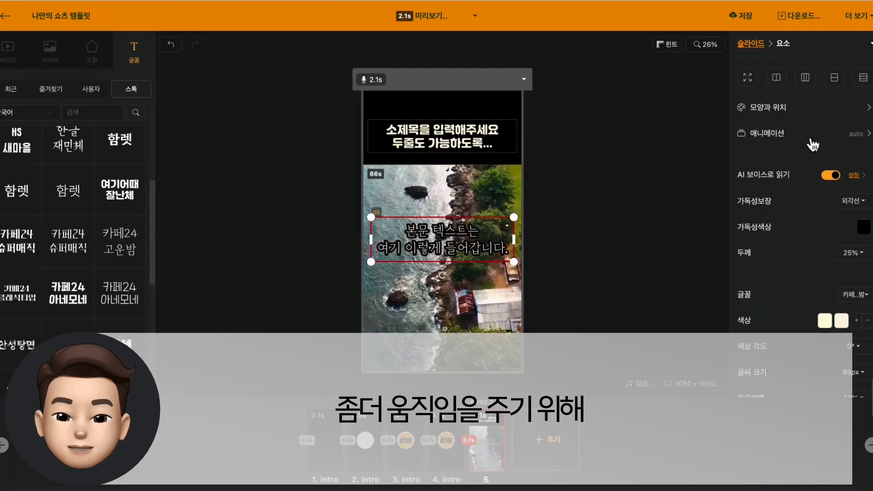
pyautogui.click(767, 134)
pyautogui.click(855, 127)
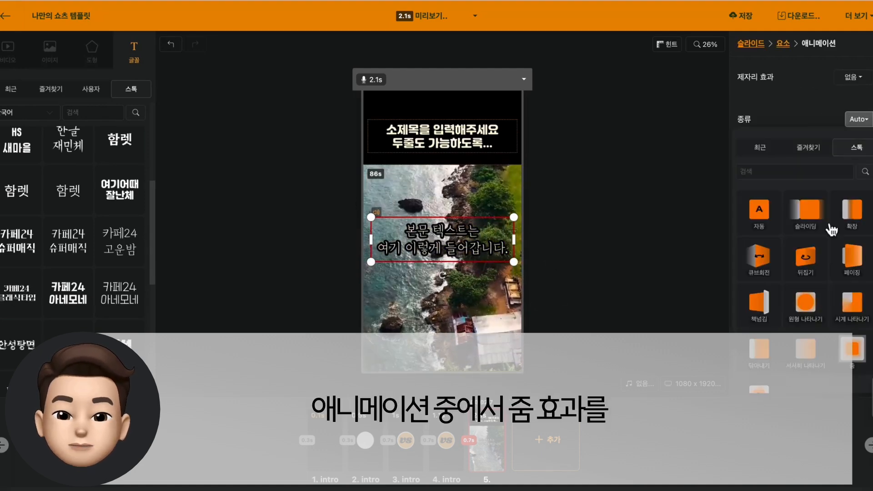
pyautogui.click(852, 318)
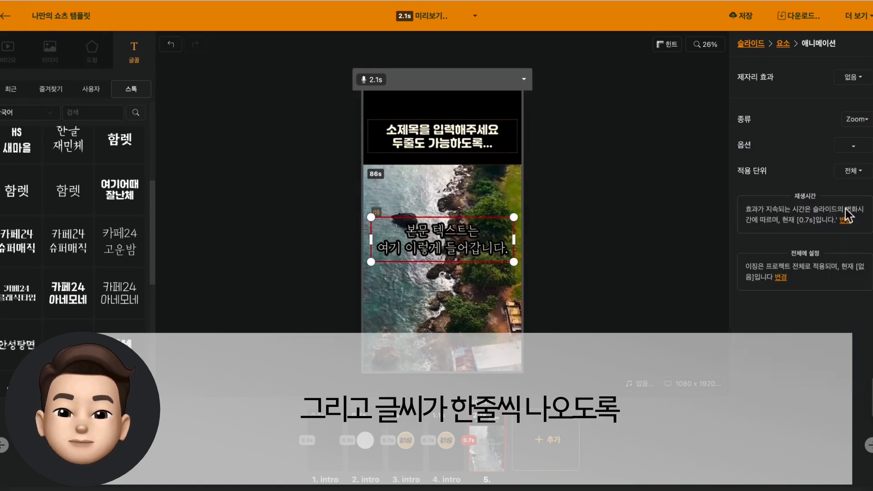
pyautogui.click(853, 171)
pyautogui.click(838, 198)
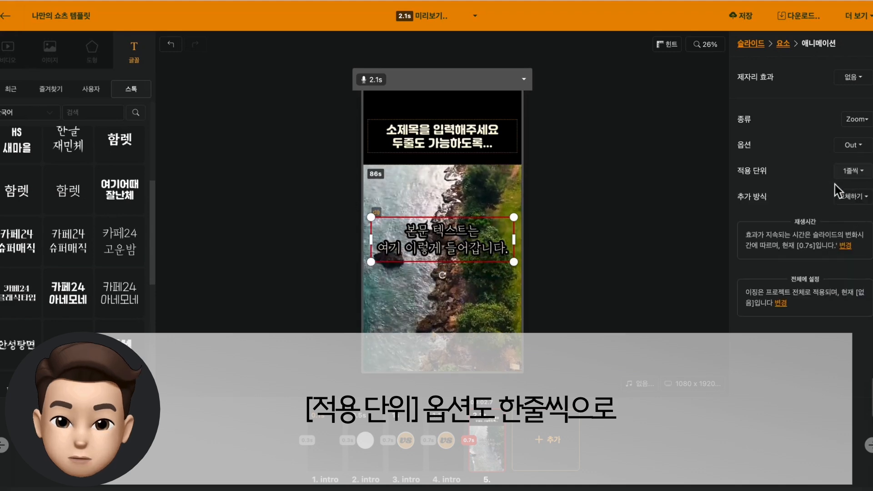
# Set the fifth slide's transition effect time (전환효과 시간) to 0.3 s
pyautogui.click(606, 229)
pyautogui.click(809, 87)
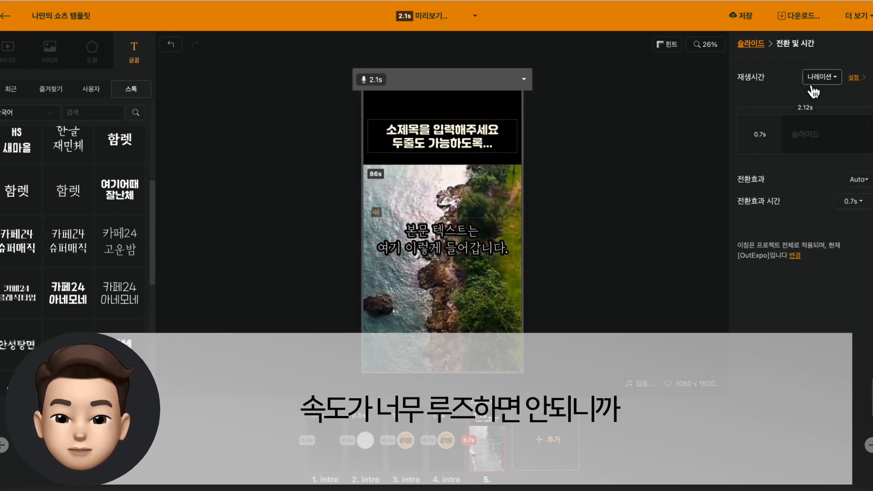
pyautogui.click(850, 202)
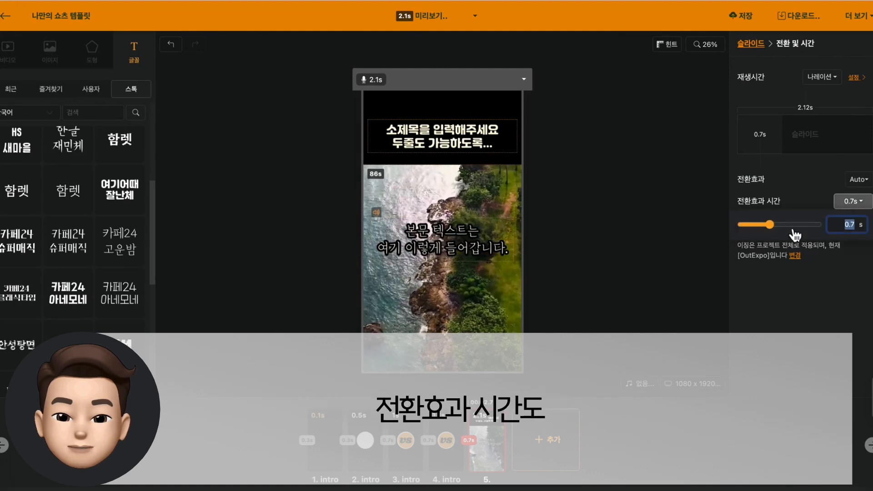
pyautogui.moveTo(771, 225); pyautogui.dragTo(764, 227)
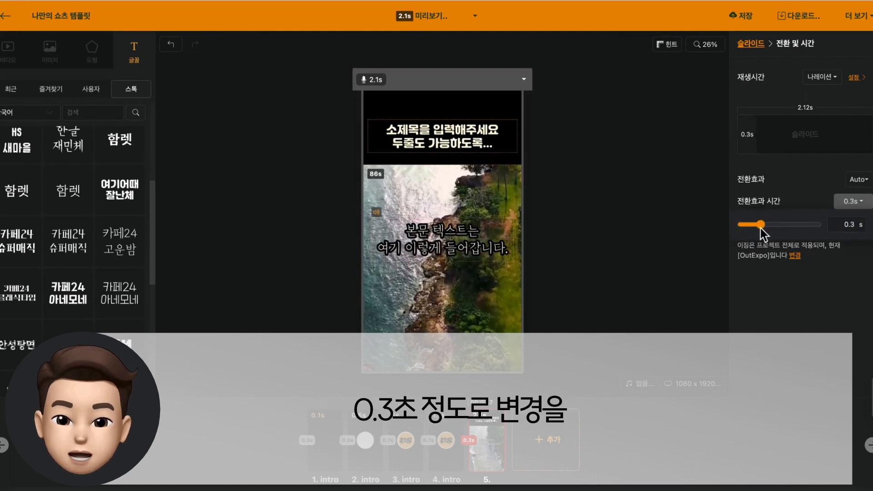
pyautogui.click(699, 245)
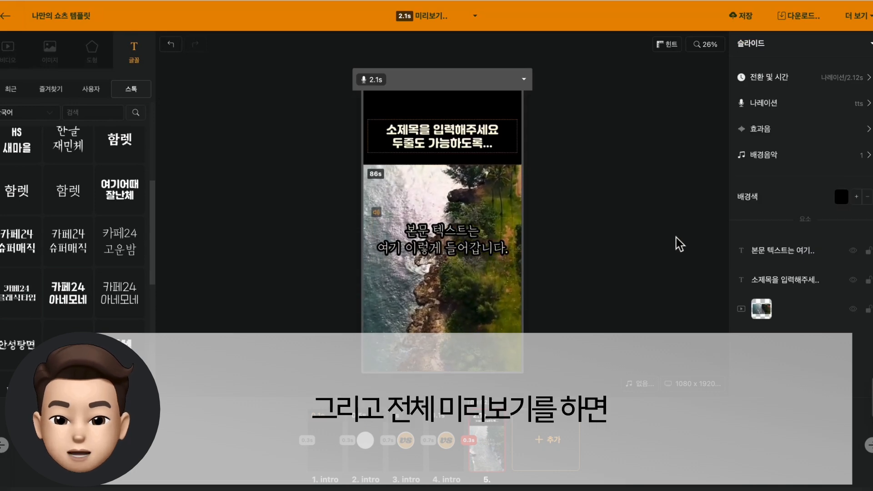
# Preview the full project and save the template to the server
pyautogui.click(417, 18)
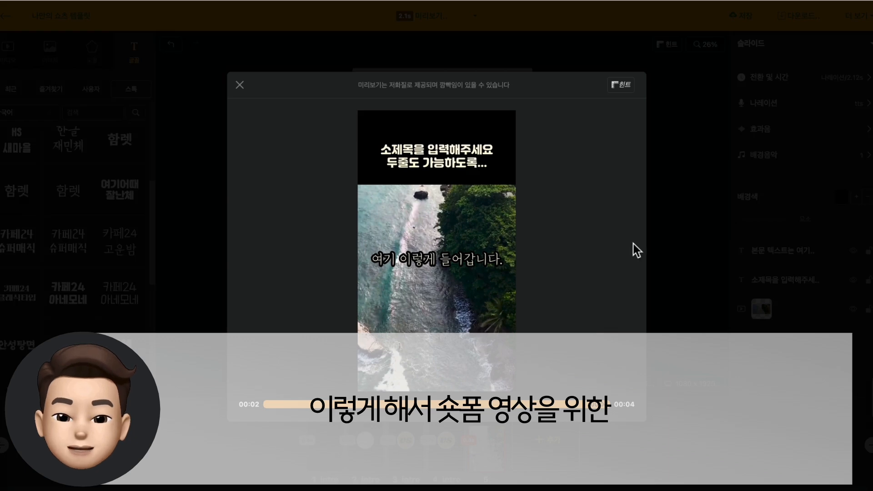
pyautogui.click(655, 189)
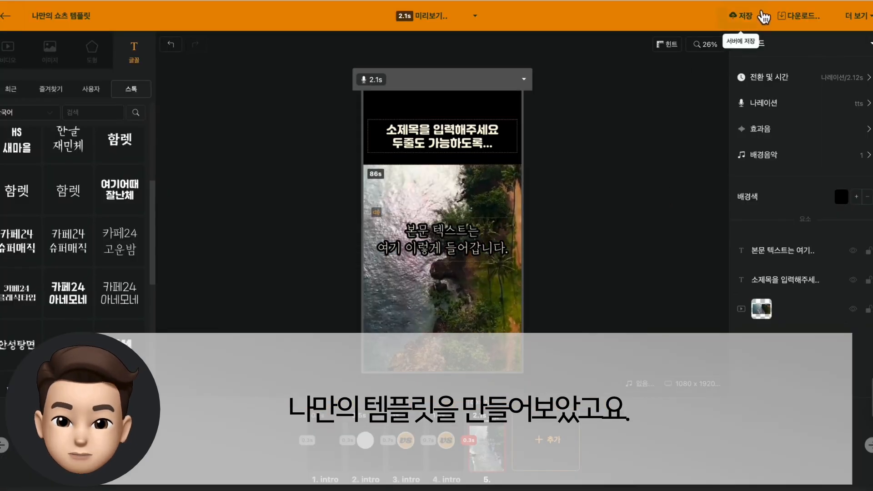
pyautogui.click(743, 17)
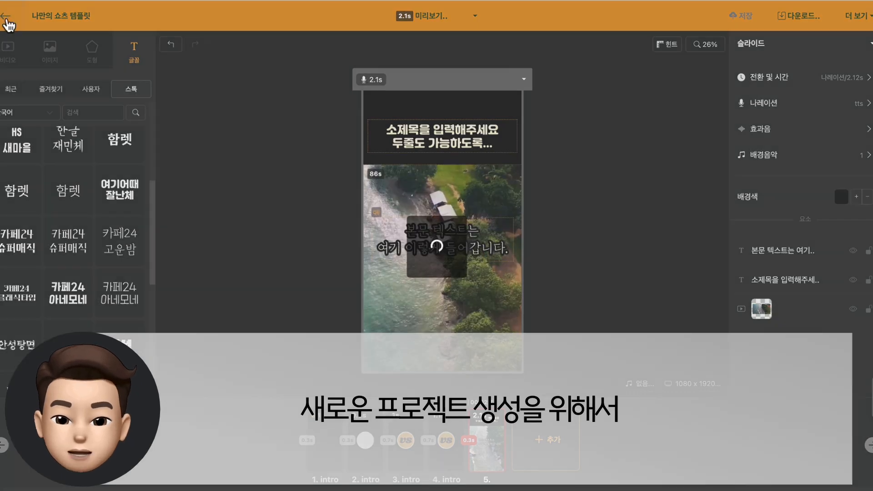
# Return to the project list and create a new project titled "건강하게 사는 방법" in the wizard
pyautogui.click(6, 16)
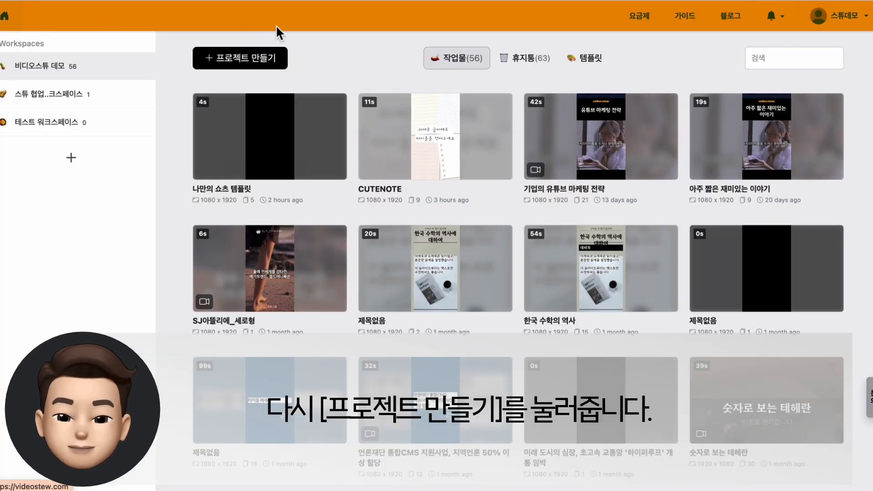
pyautogui.click(254, 68)
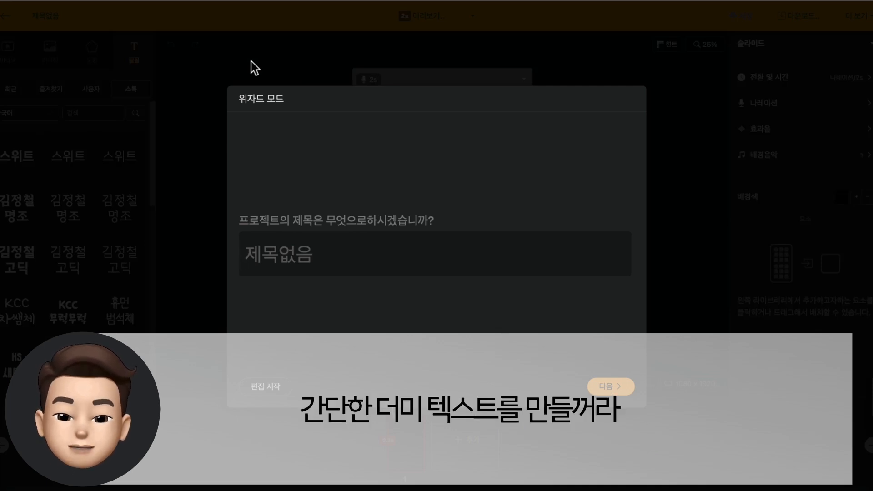
pyautogui.write('건강학')
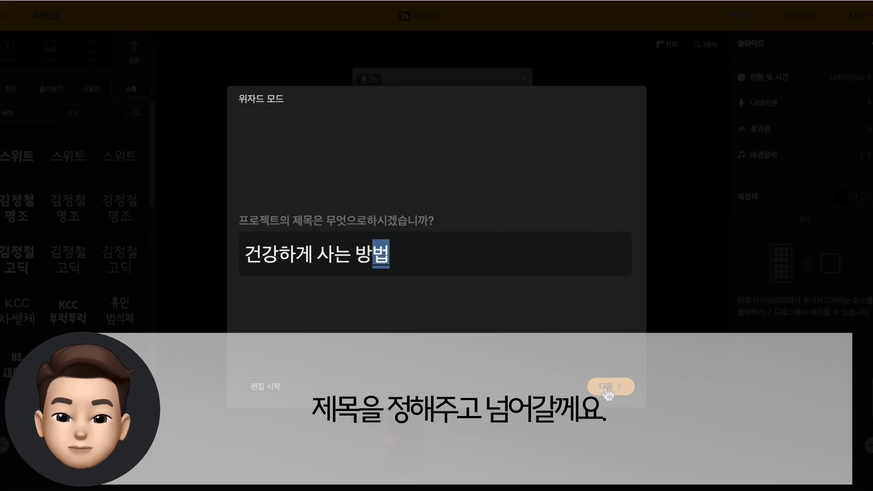
pyautogui.click(606, 387)
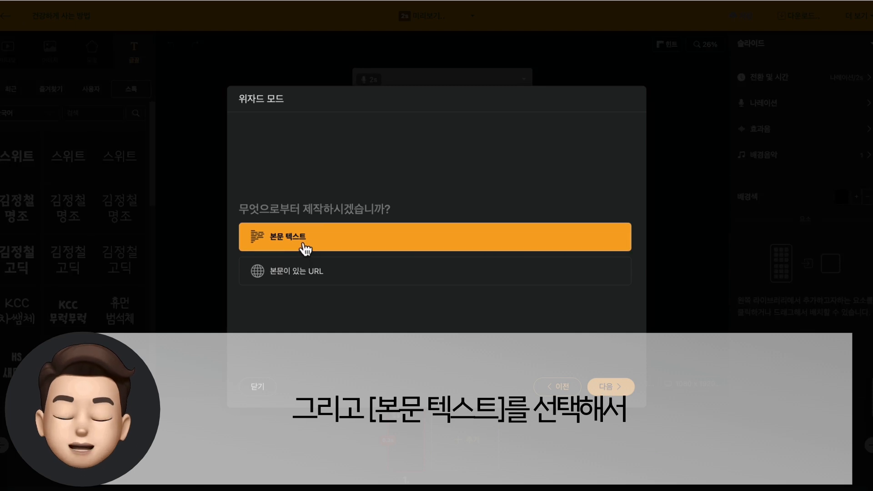
# Generate the body text with AI from the project title, using the short-form (숏폼) length and body only (본문) with the GPT model
pyautogui.click(629, 389)
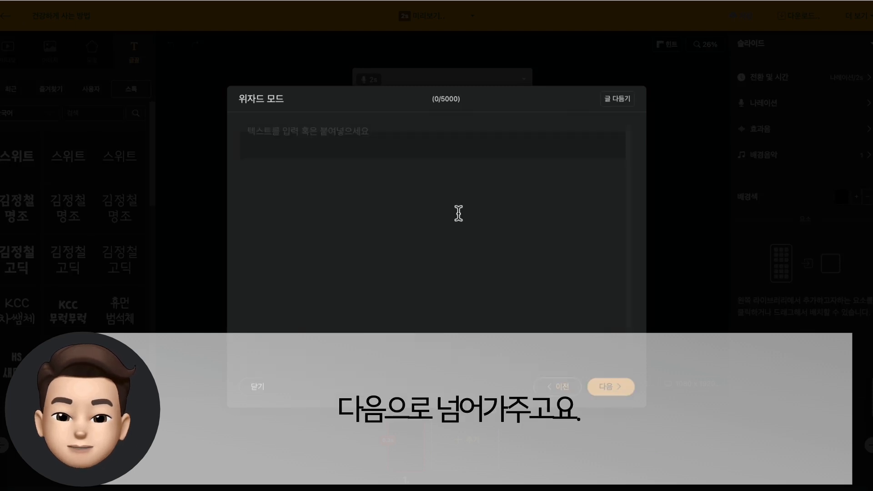
pyautogui.click(610, 102)
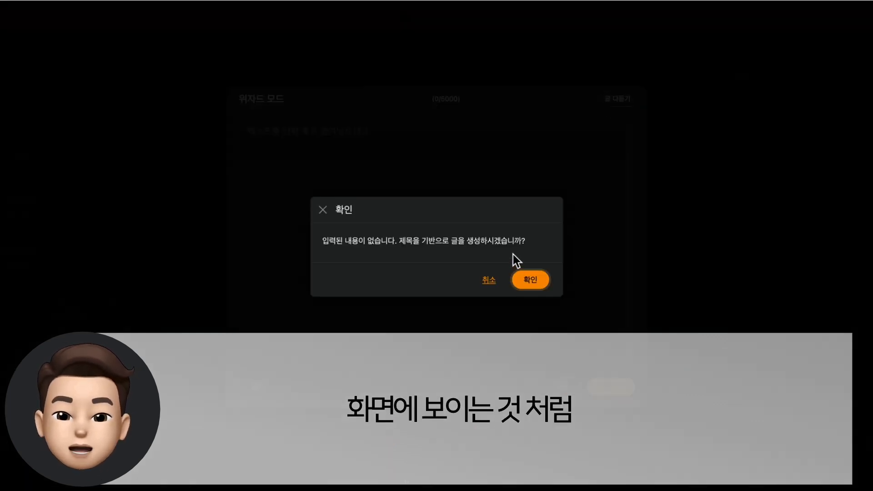
pyautogui.click(524, 282)
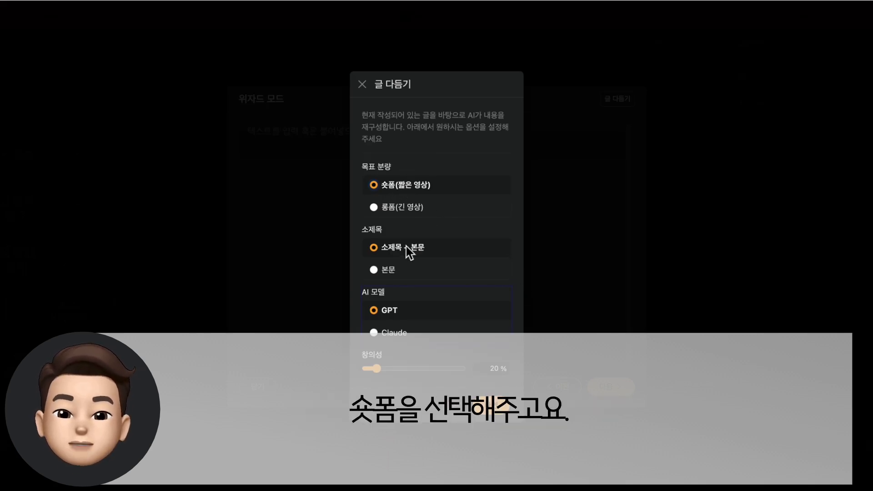
pyautogui.click(388, 271)
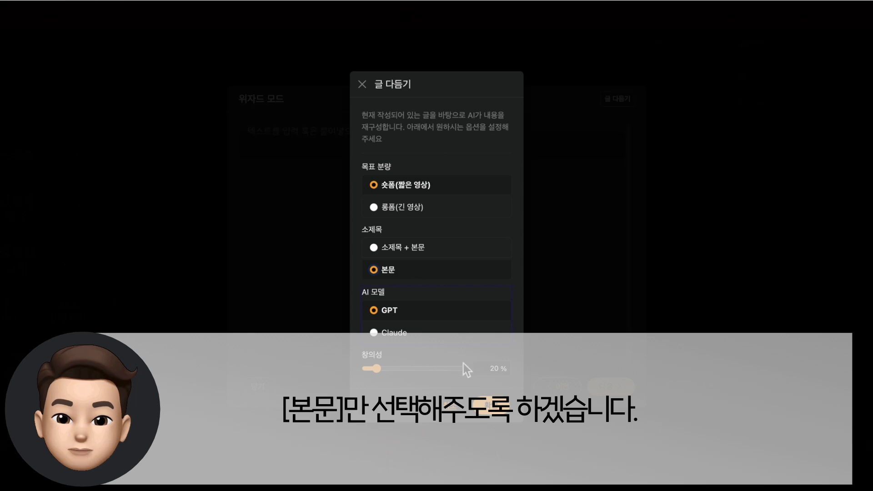
pyautogui.click(495, 410)
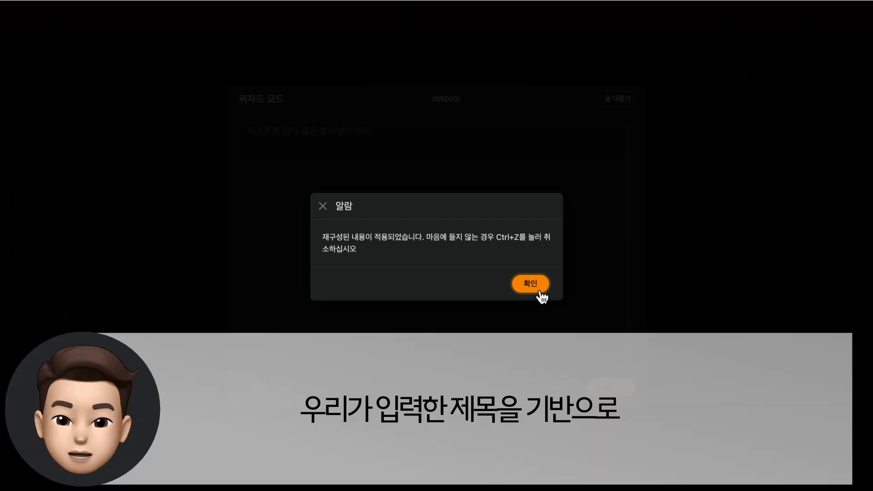
pyautogui.click(531, 284)
pyautogui.scroll(-2, 479, 234)
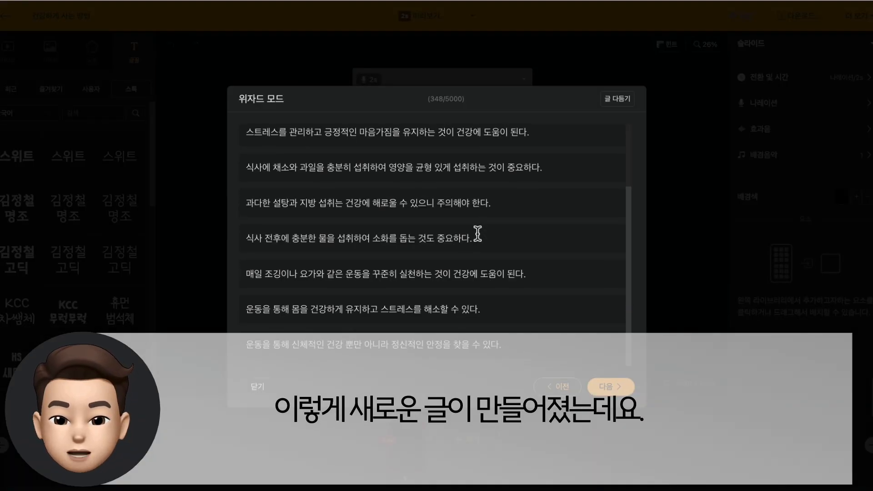
pyautogui.scroll(2, 477, 234)
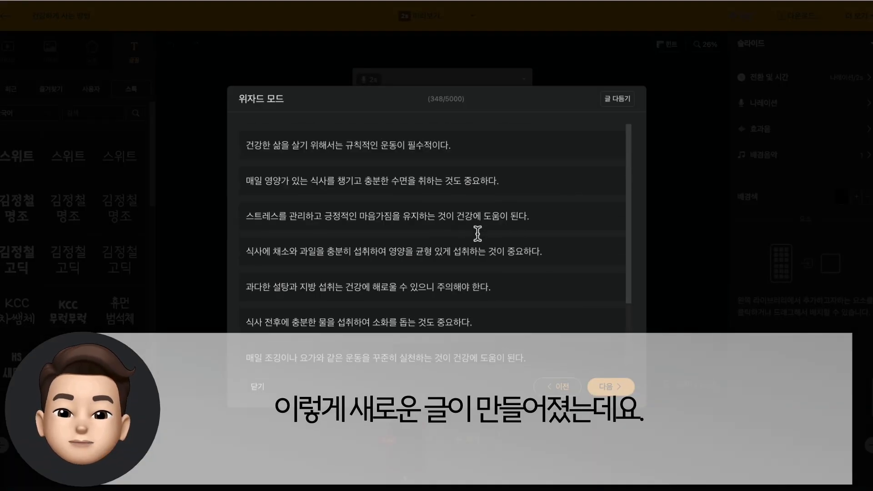
# Load the existing project "나만의 쇼츠 템플릿" as the template from the saved works (작업물에서 로드) and generate the slides
pyautogui.click(611, 387)
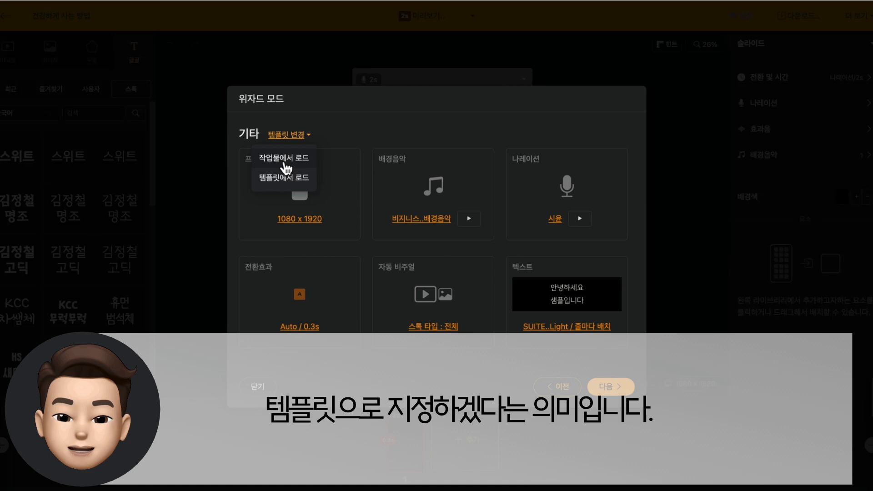
pyautogui.click(281, 160)
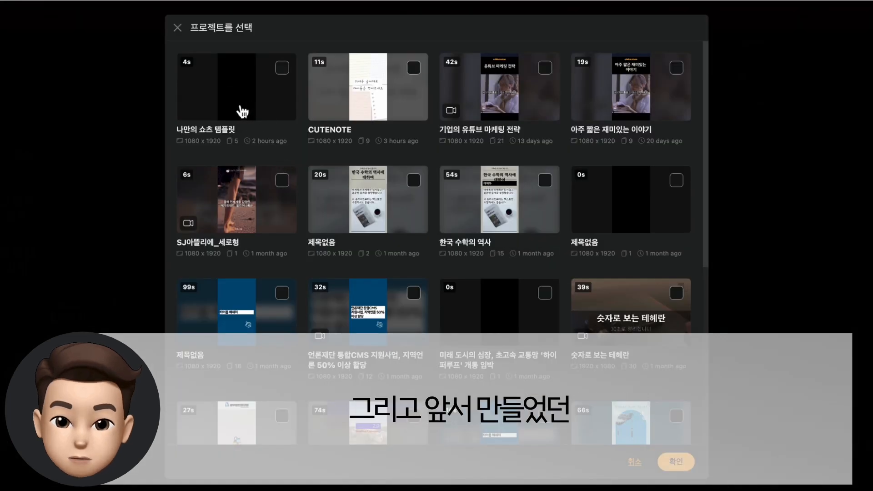
pyautogui.click(253, 103)
pyautogui.click(676, 462)
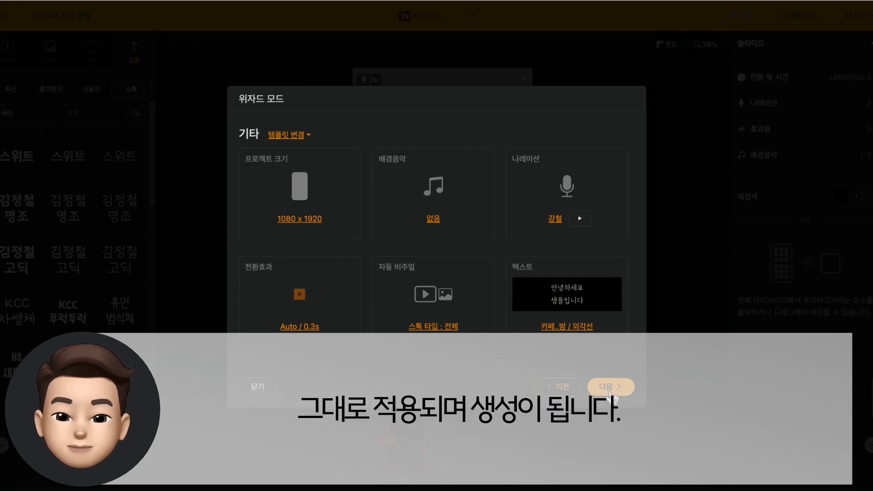
pyautogui.click(608, 388)
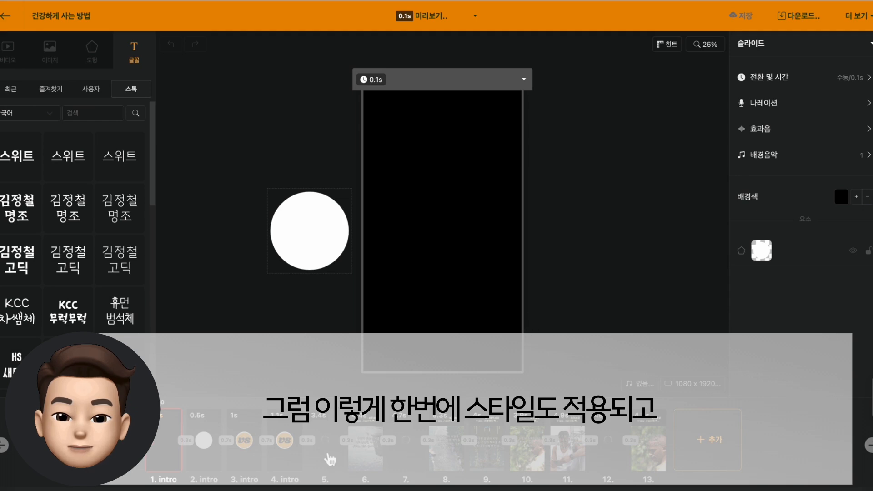
# Look through the generated body slides from slide 5 onward to check their text and footage
pyautogui.click(330, 459)
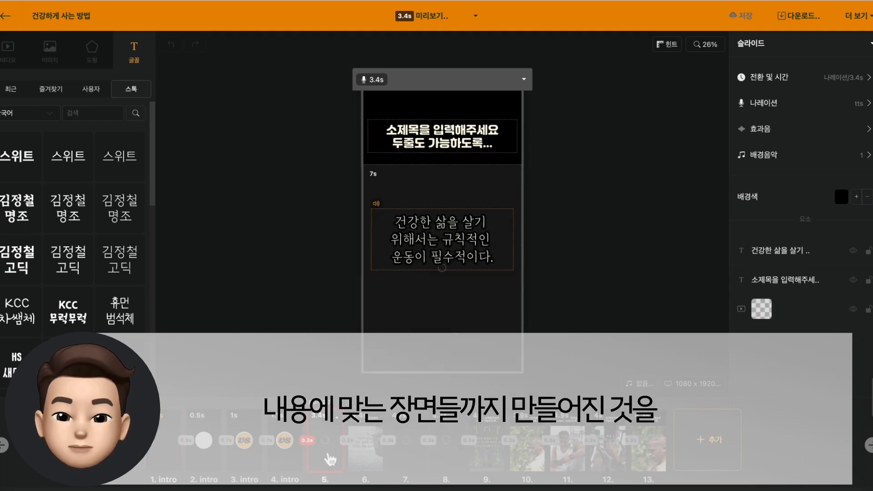
pyautogui.press('Right')
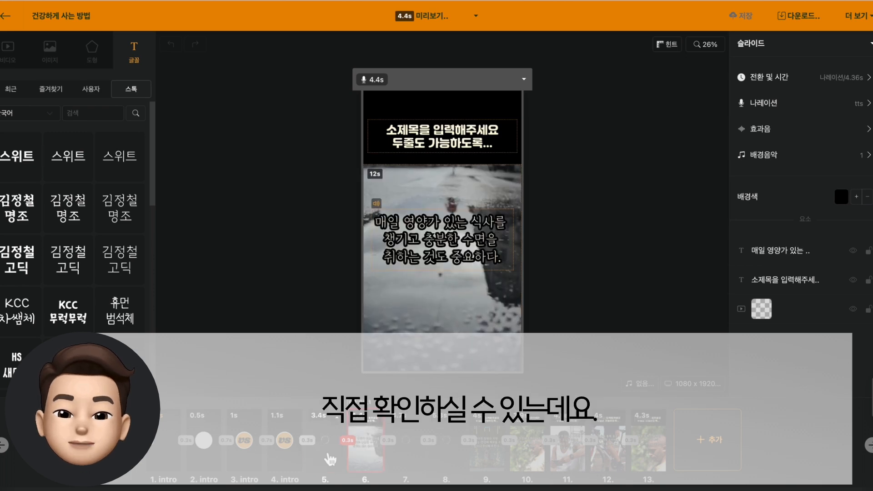
pyautogui.press('Right')
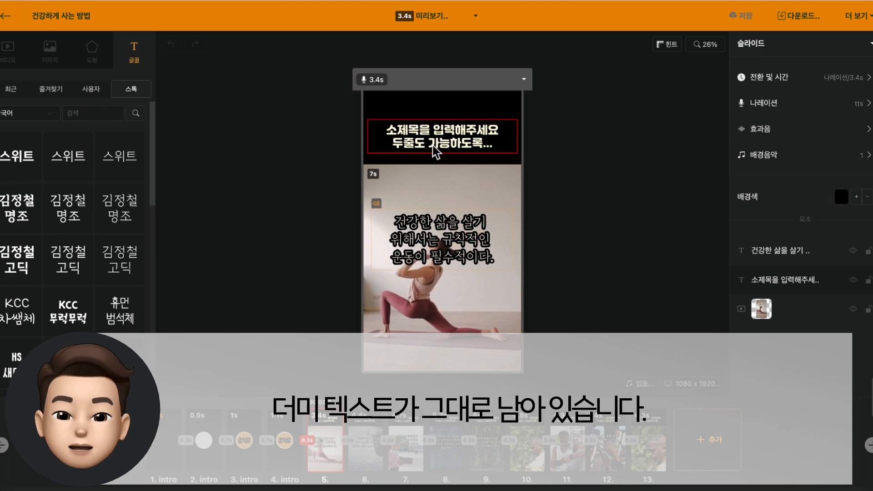
# Select slides 5 to 13 together and replace their placeholder subtitle with "건강하게 사는 방법"
pyautogui.keyDown('shift'); pyautogui.click(656, 441); pyautogui.keyUp('shift')
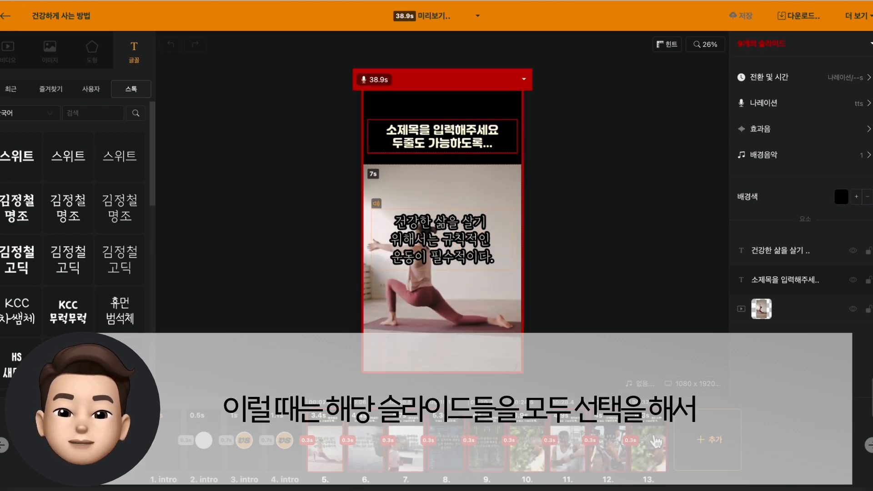
pyautogui.click(442, 136)
pyautogui.doubleClick(442, 136)
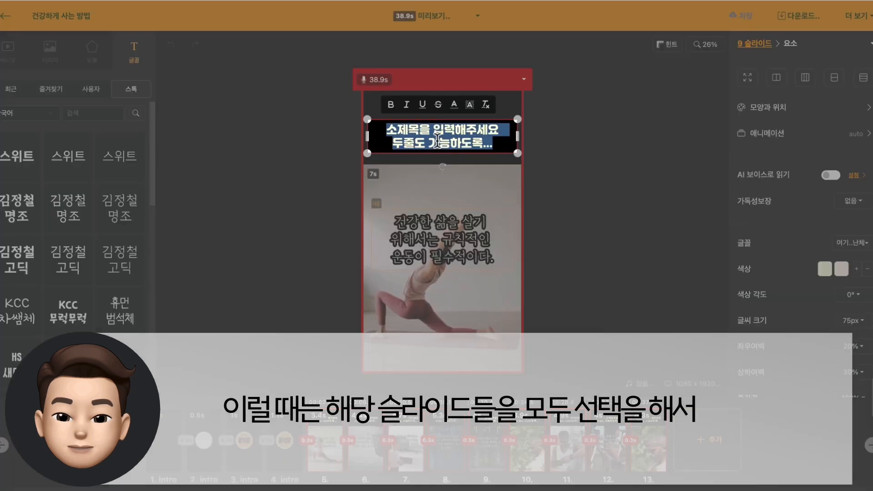
pyautogui.write('ㄱ강하게 사는 방법')
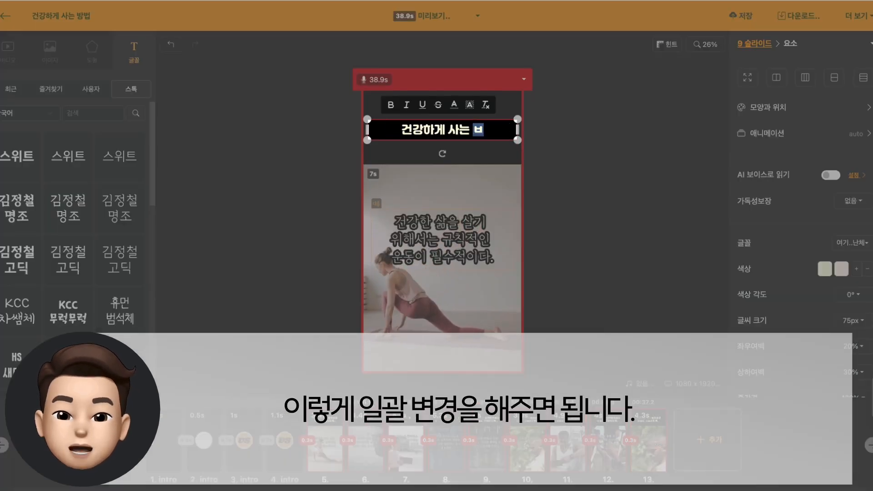
pyautogui.click(620, 146)
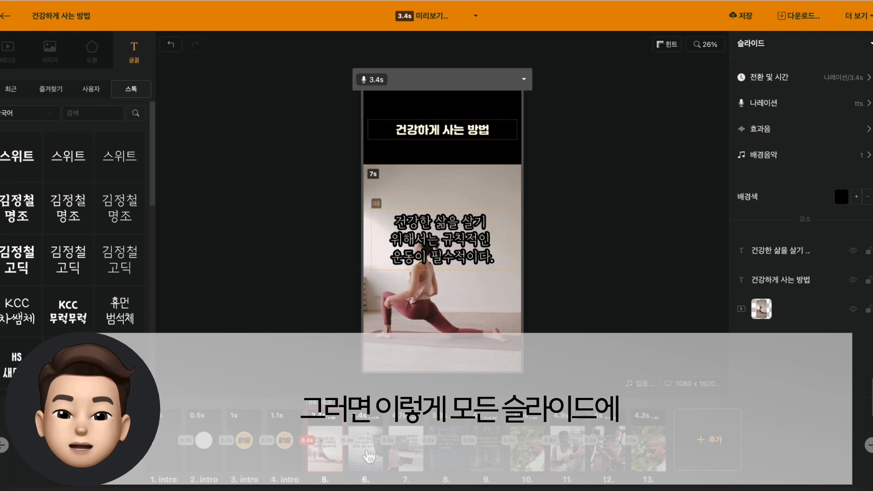
# Check the replaced subtitle and the background footage on slides 6, 7 and 8
pyautogui.click(367, 452)
pyautogui.click(406, 449)
pyautogui.click(452, 446)
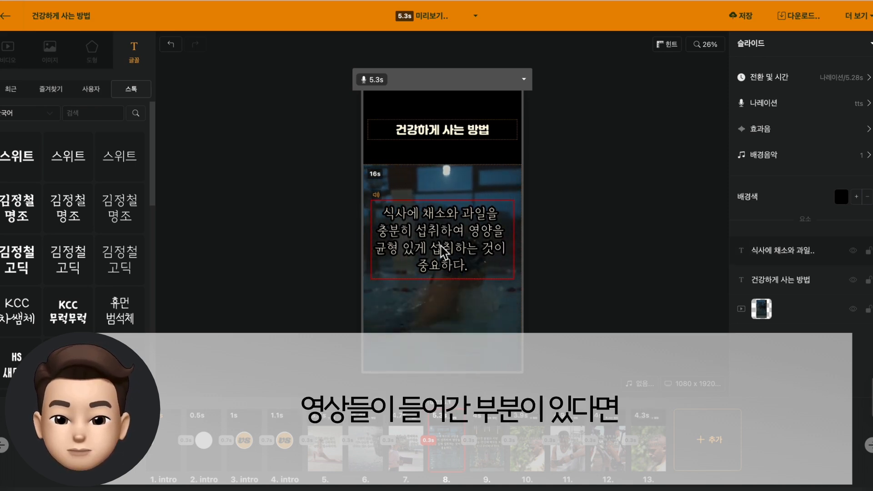
pyautogui.click(413, 320)
pyautogui.click(306, 316)
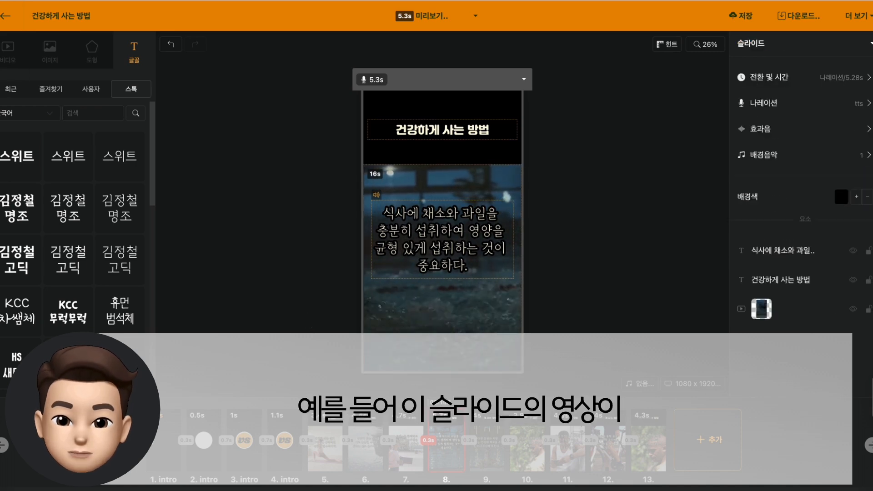
# Search stock videos based on slide 8's text and replace its background video with the 19 s orange fruit clip
pyautogui.click(8, 52)
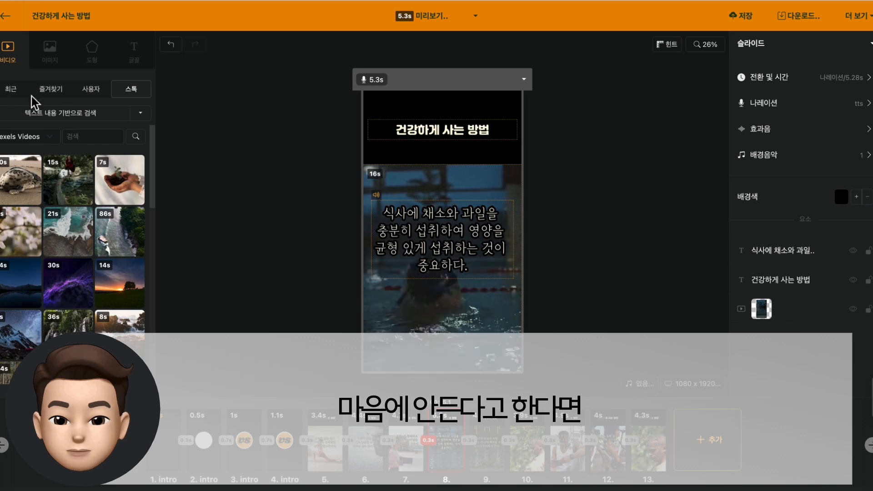
pyautogui.click(42, 116)
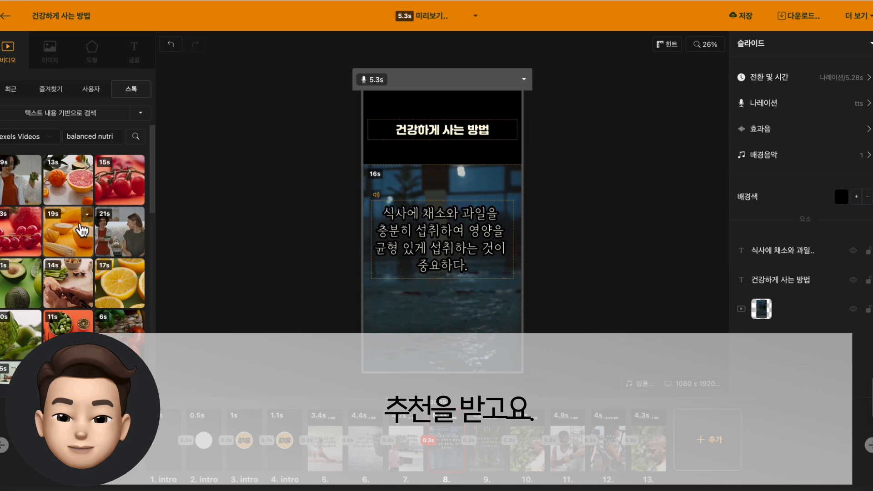
pyautogui.click(82, 241)
pyautogui.moveTo(82, 241); pyautogui.dragTo(476, 324)
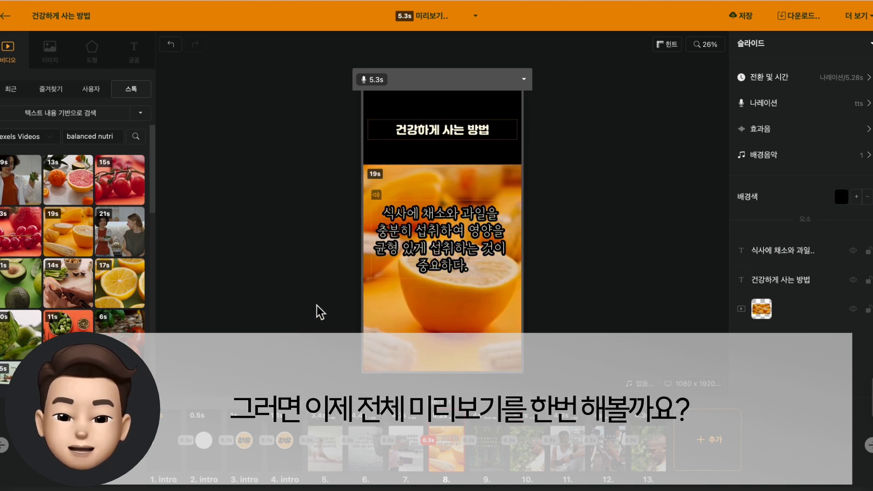
# Preview the whole project and close the preview
pyautogui.click(429, 15)
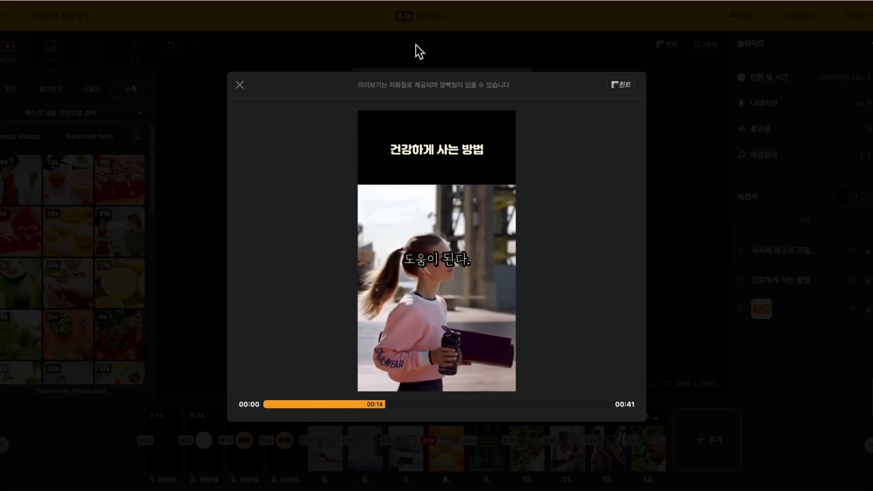
pyautogui.press('Escape')
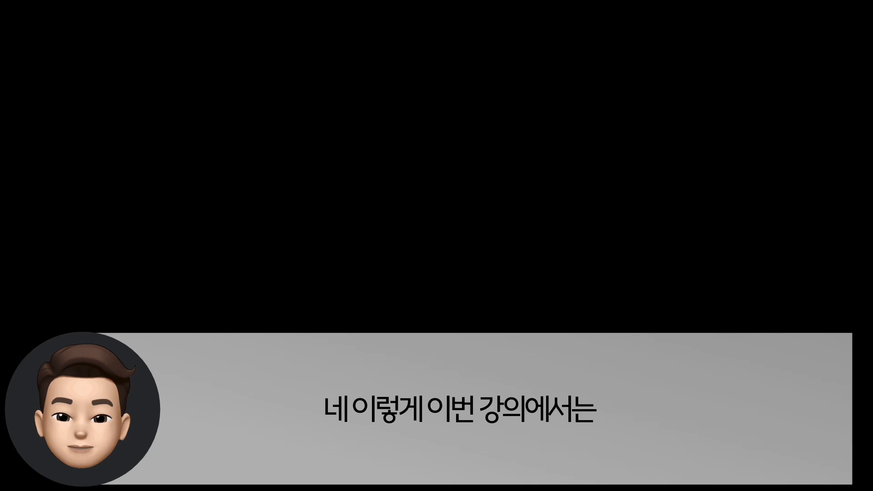